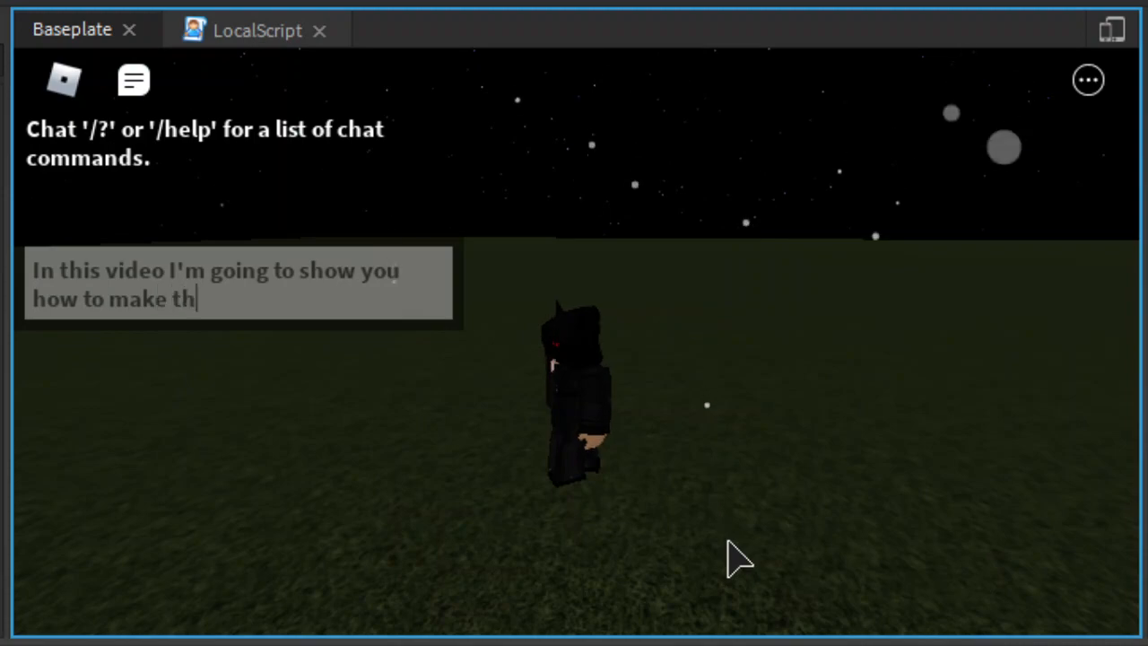
Step: Send the chat messages "In this video I'm going to show you how to make this:" and "Falling Snow" in the playtest
key(Return)
right_drag(696, 436, 696, 437)
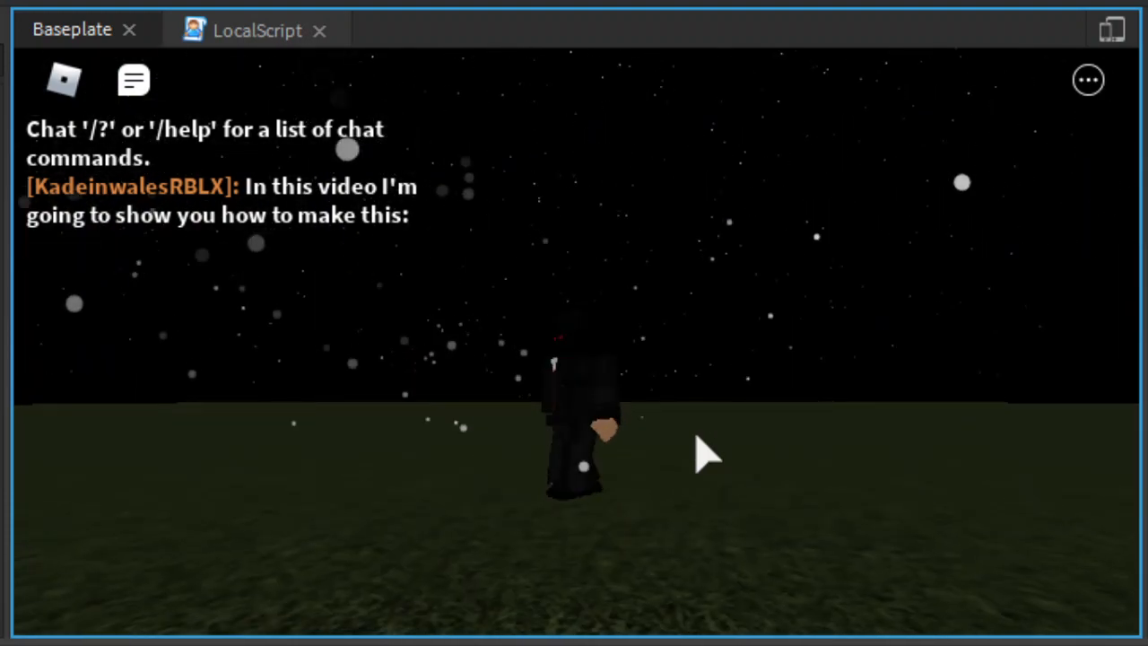
key(slash)
text(Falling Snow)
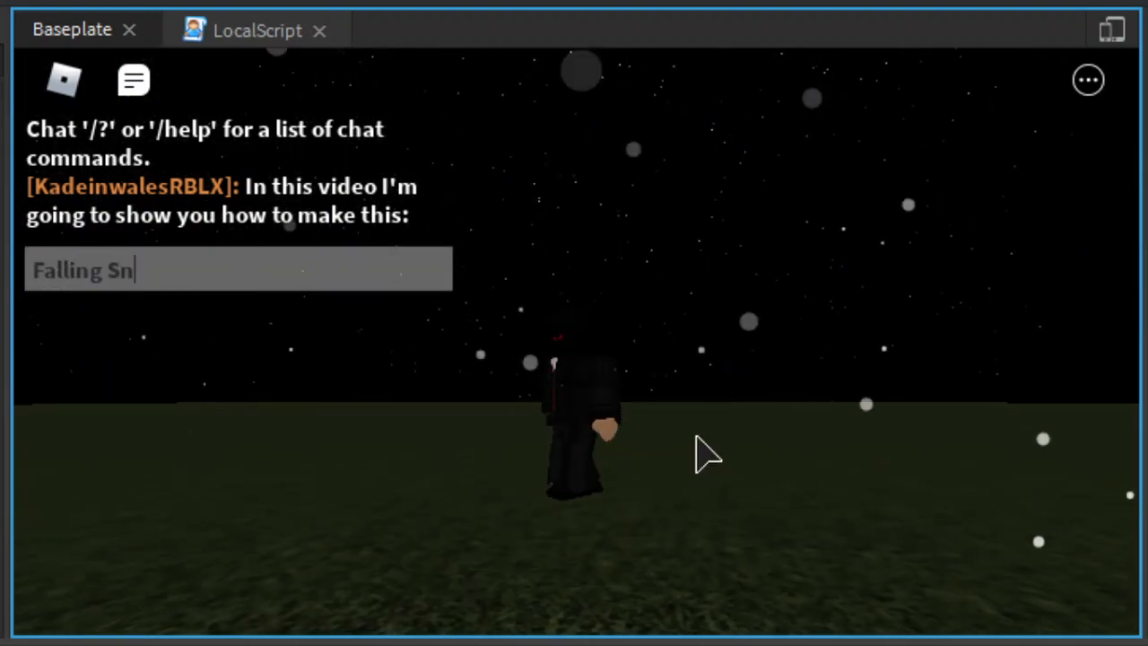
key(Return)
Step: Walk and jump the character across the baseplate to view the falling snow
right_drag(695, 436, 695, 436)
key(w)
key(space)
key(space)
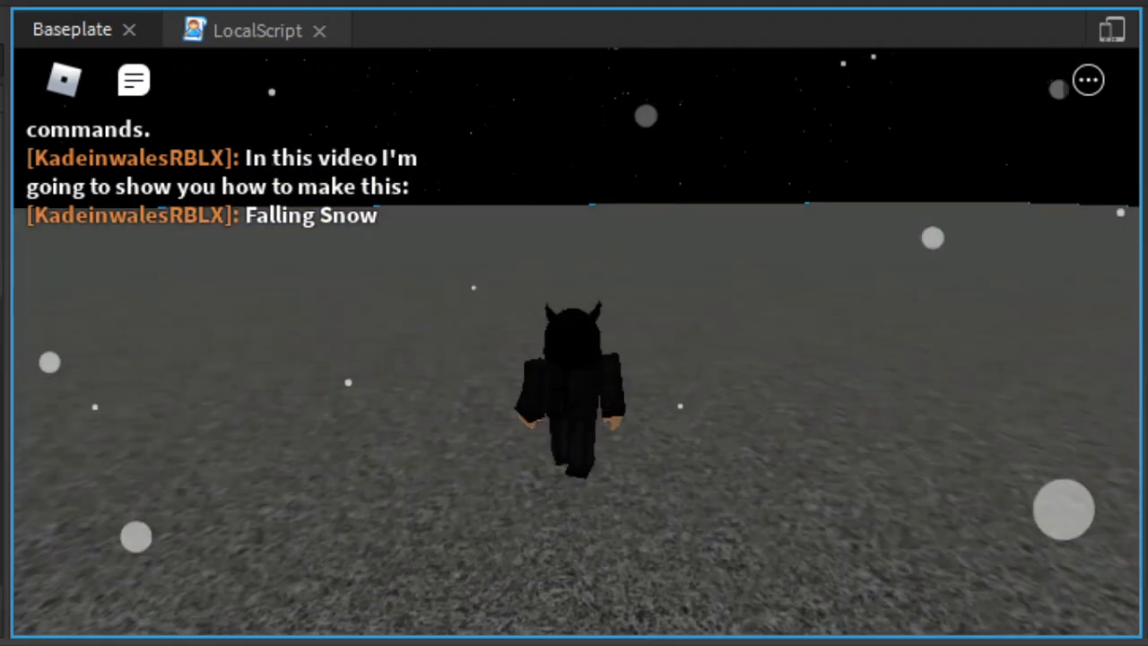
Step: Send the chat message "It's beatiful" in the playtest
key(slash)
text(It's beatufi)
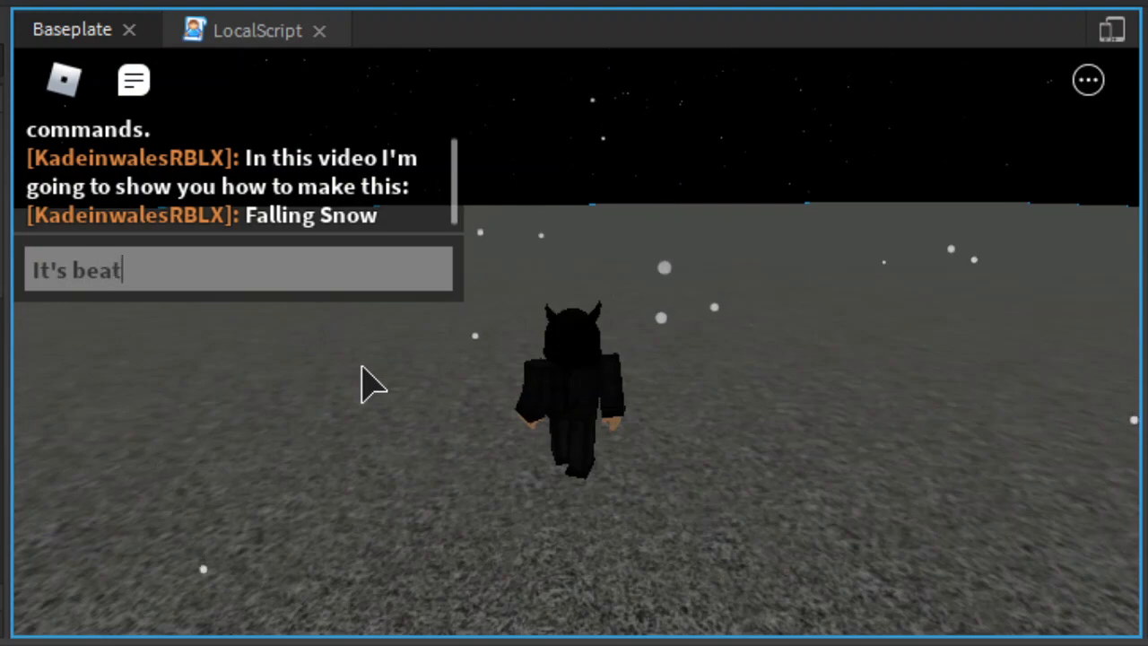
key(BackSpace)
key(BackSpace)
key(BackSpace)
text(iful)
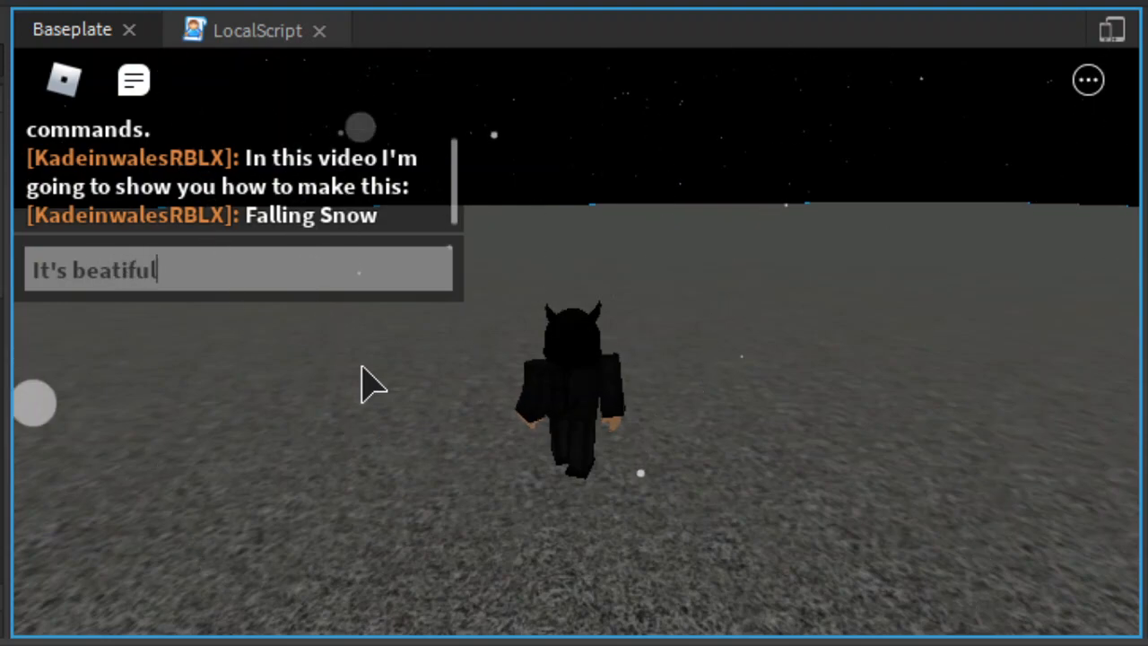
key(Return)
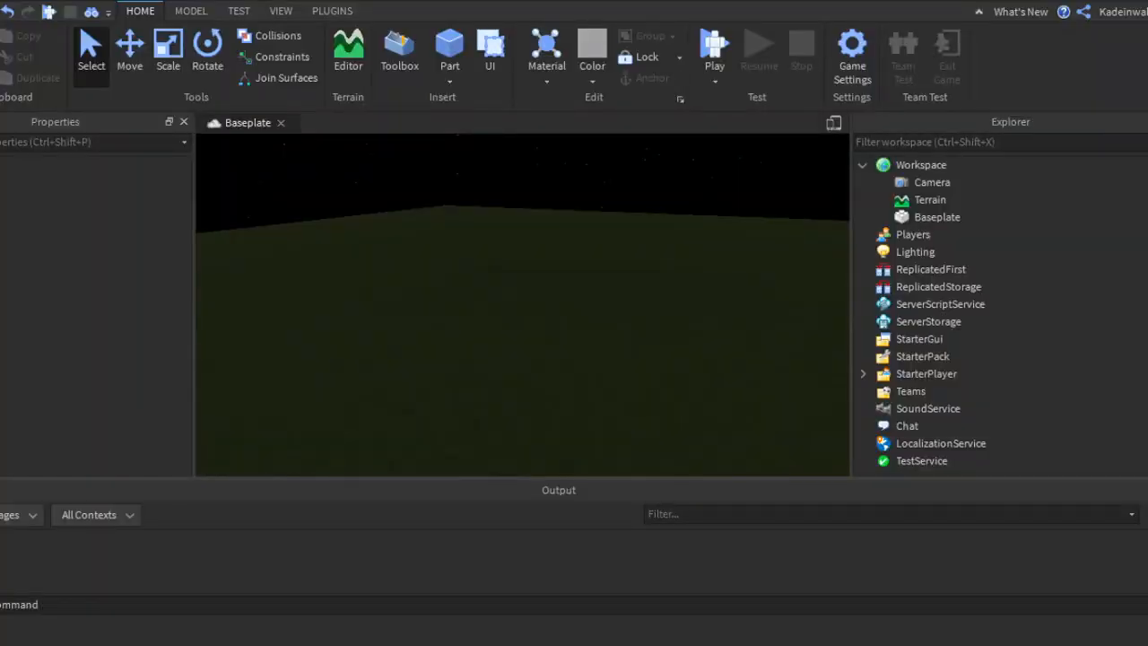
Step: Insert a block part onto the baseplate
right_drag(613, 342, 617, 350)
right_drag(730, 301, 739, 280)
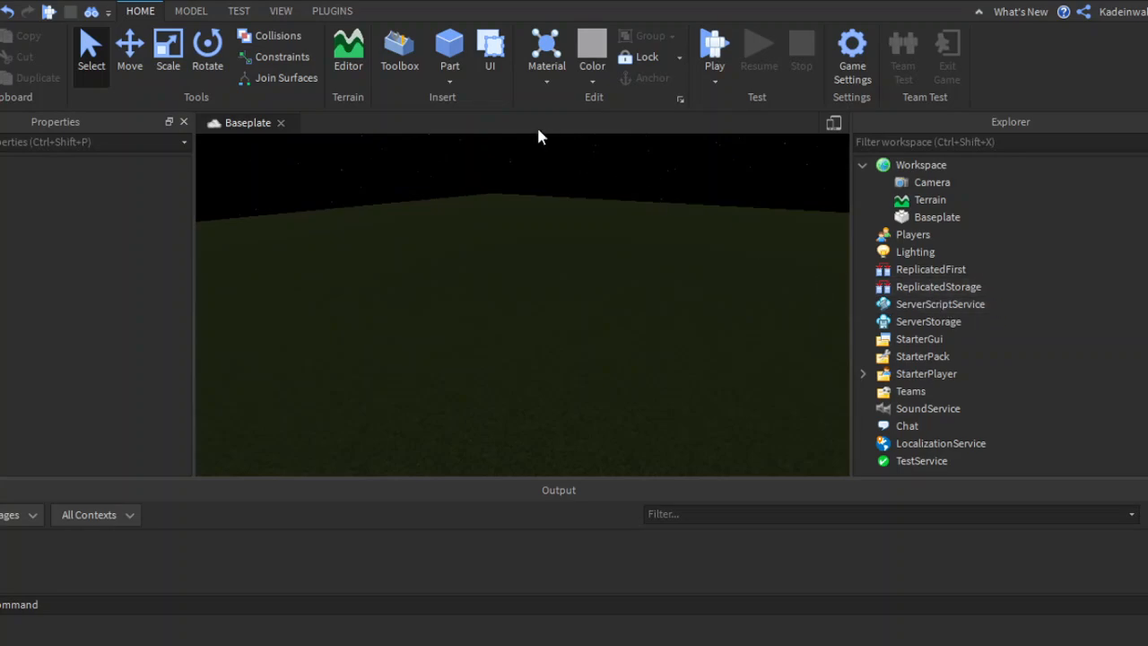
click(449, 47)
scroll(498, 272, up, 5)
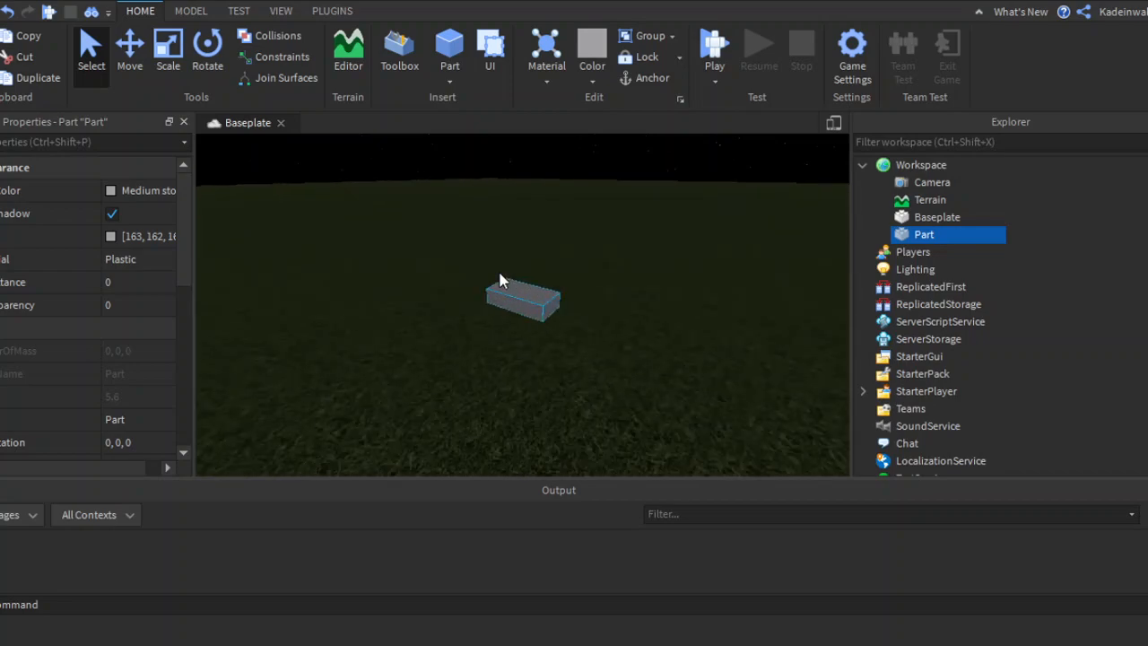
Step: Set the new part's size to 1, 1, 1
click(165, 69)
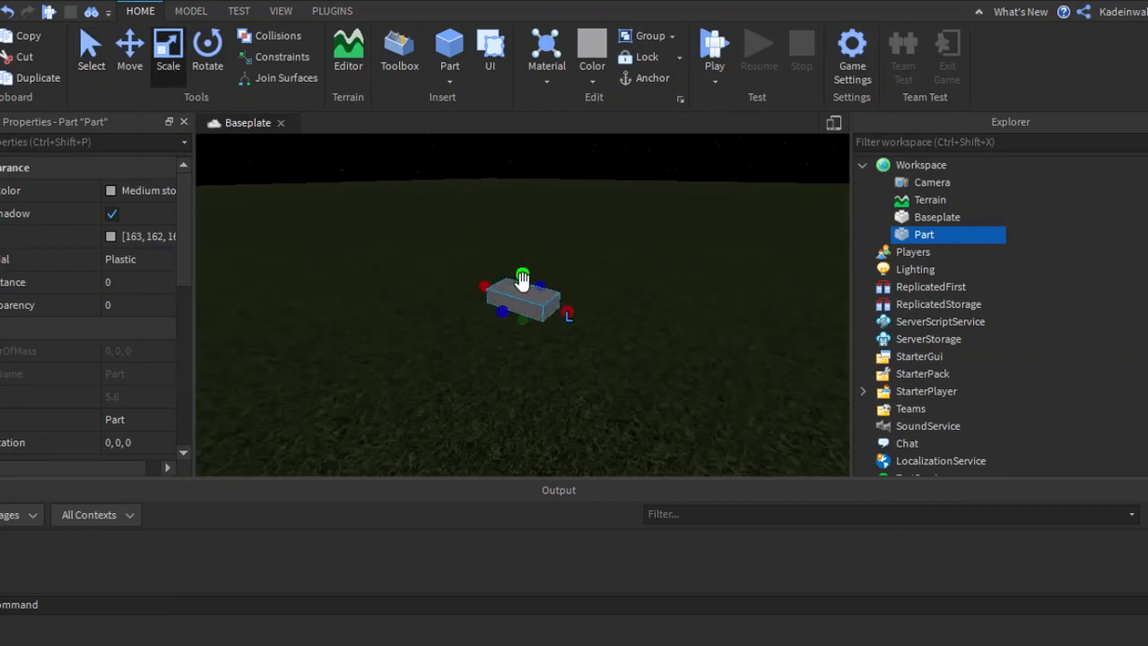
drag(184, 255, 176, 440)
click(155, 444)
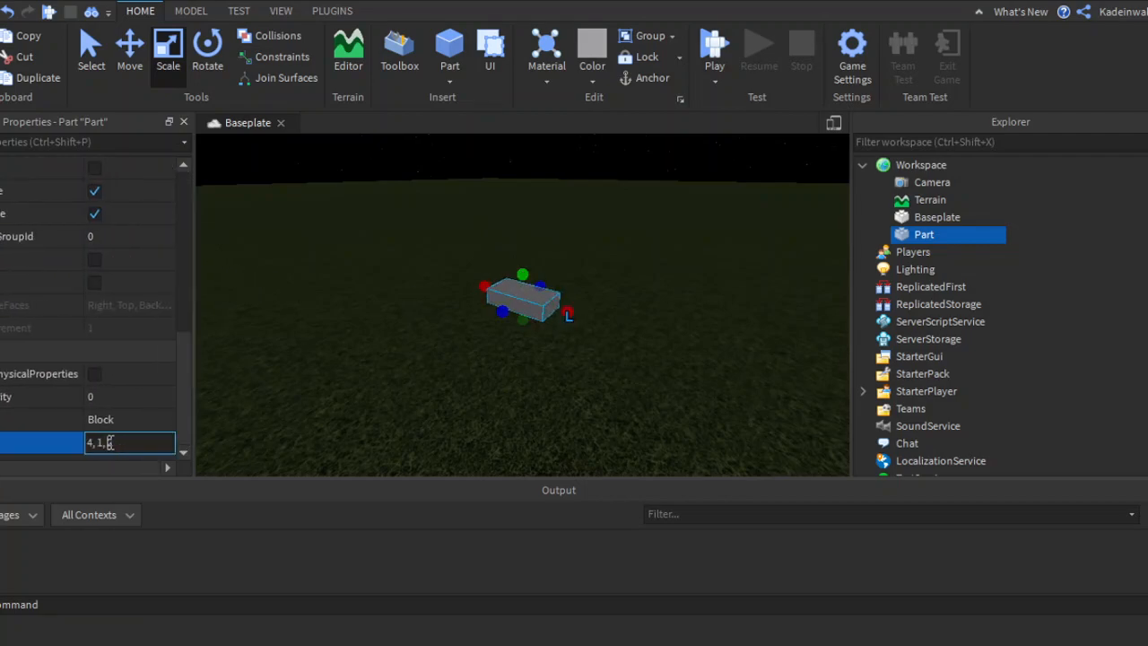
key(Left)
key(BackSpace)
text(1)
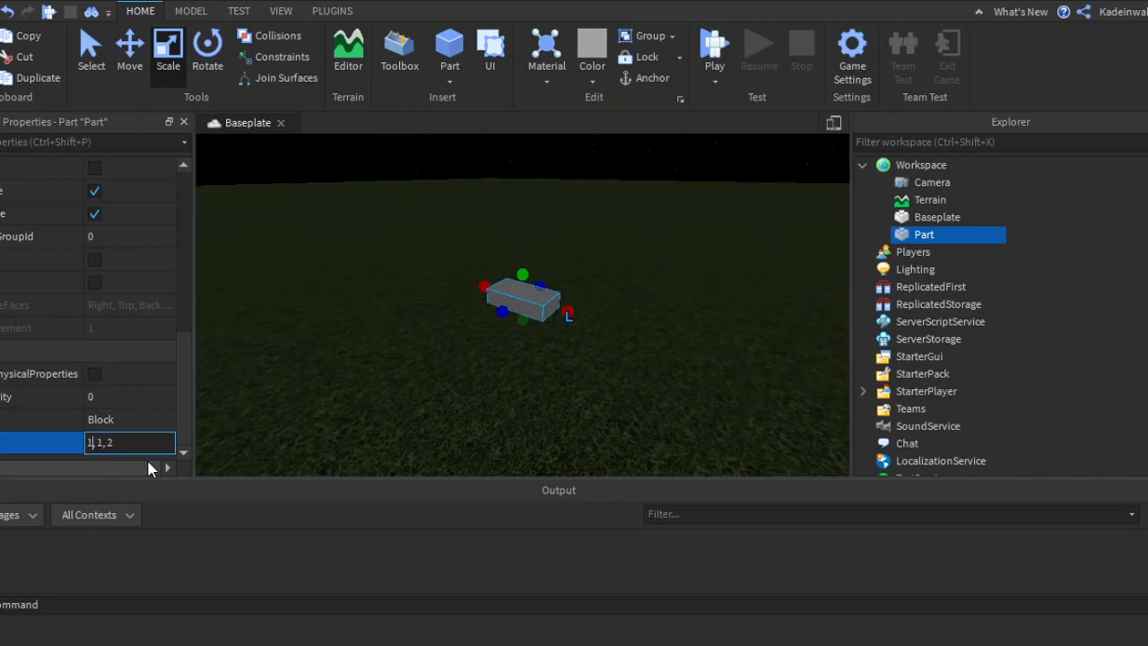
key(Return)
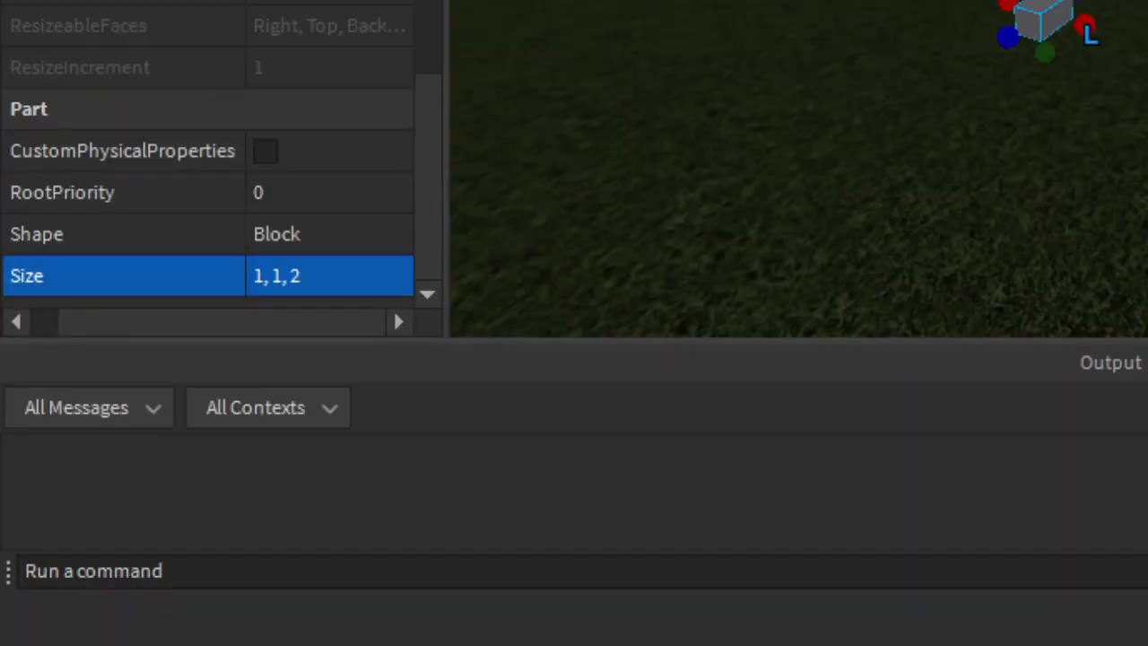
click(388, 275)
click(299, 278)
key(BackSpace)
text(1)
key(Return)
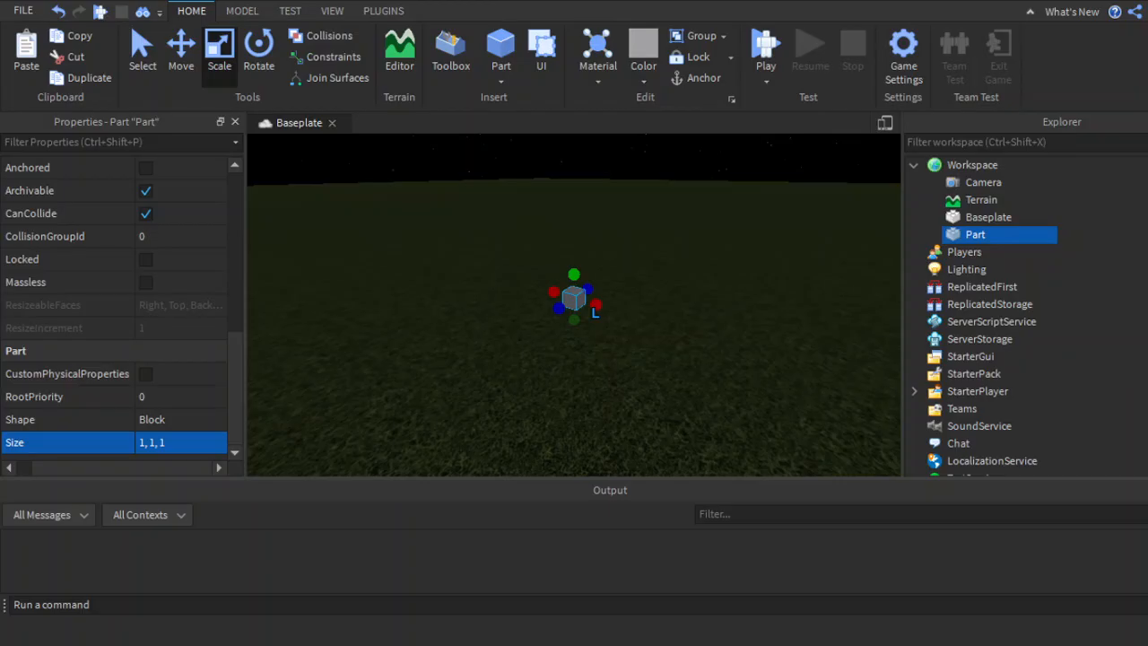
Step: Group the cube part on the baseplate into a model
scroll(623, 344, up, 5)
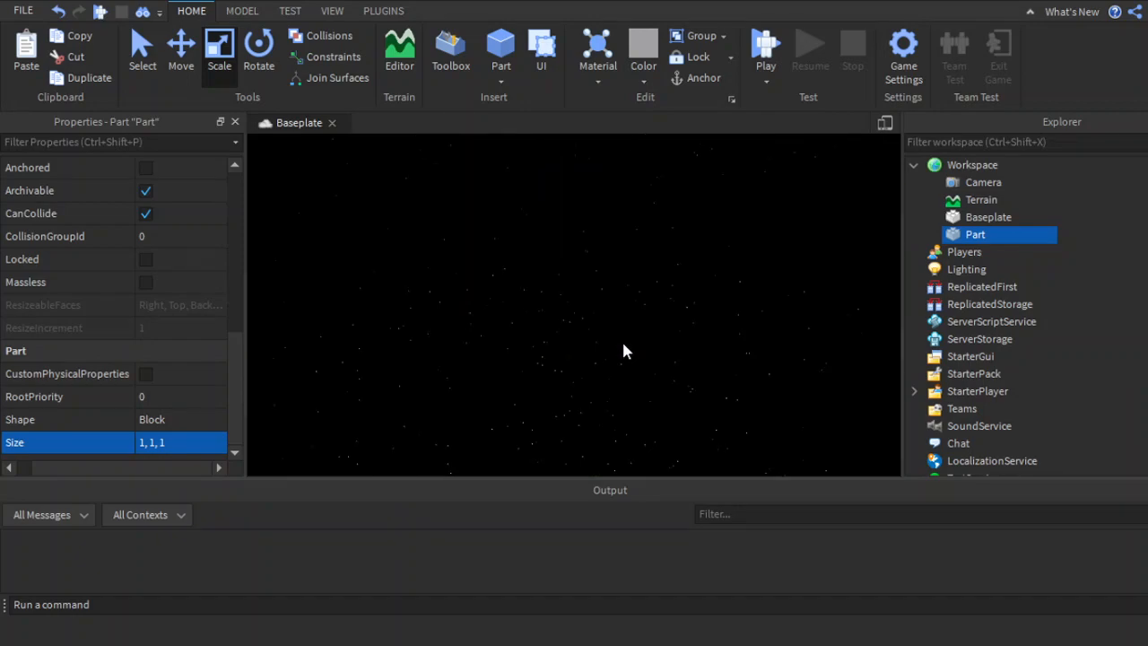
scroll(623, 343, down, 3)
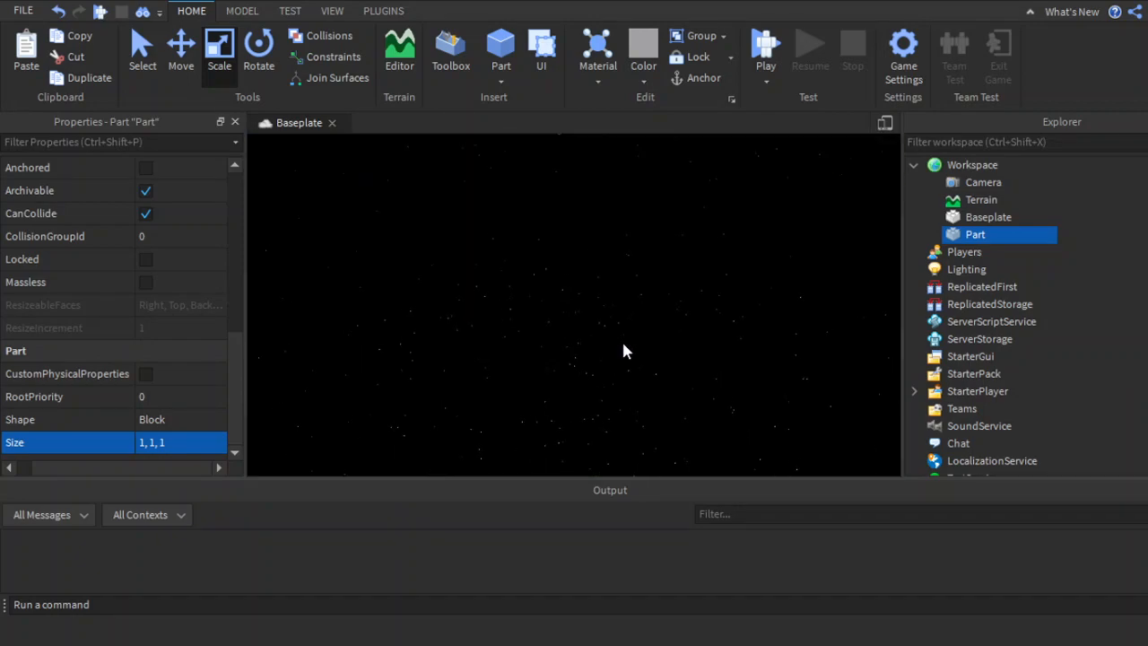
scroll(623, 344, down, 5)
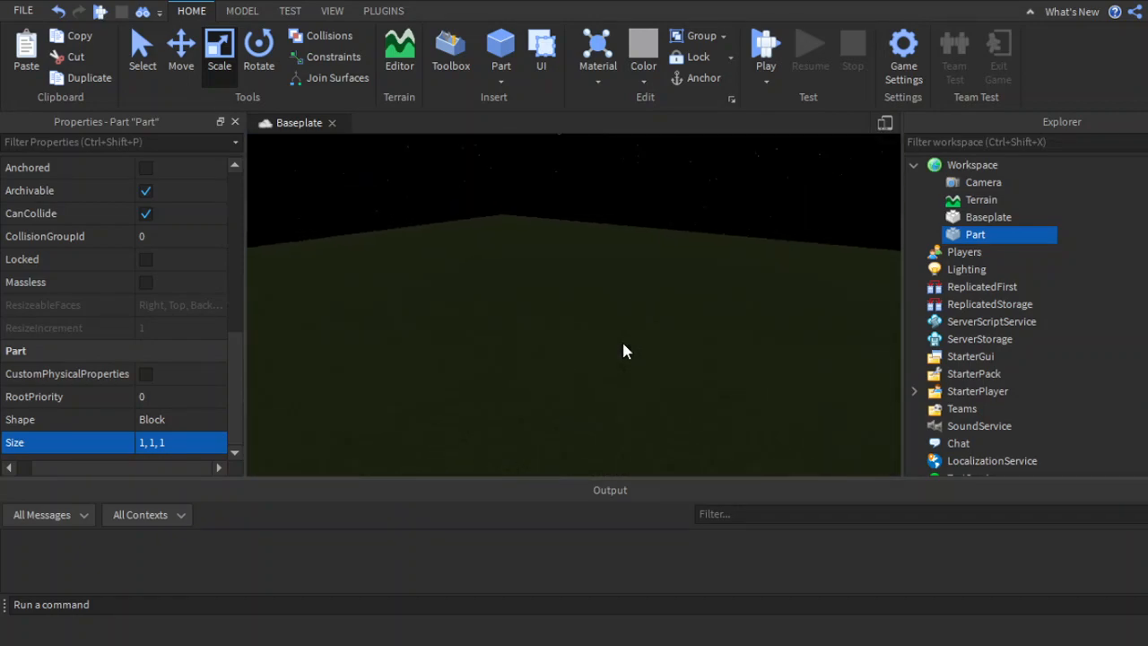
right_drag(619, 344, 623, 343)
click(707, 339)
right_drag(706, 339, 707, 339)
scroll(706, 339, down, 2)
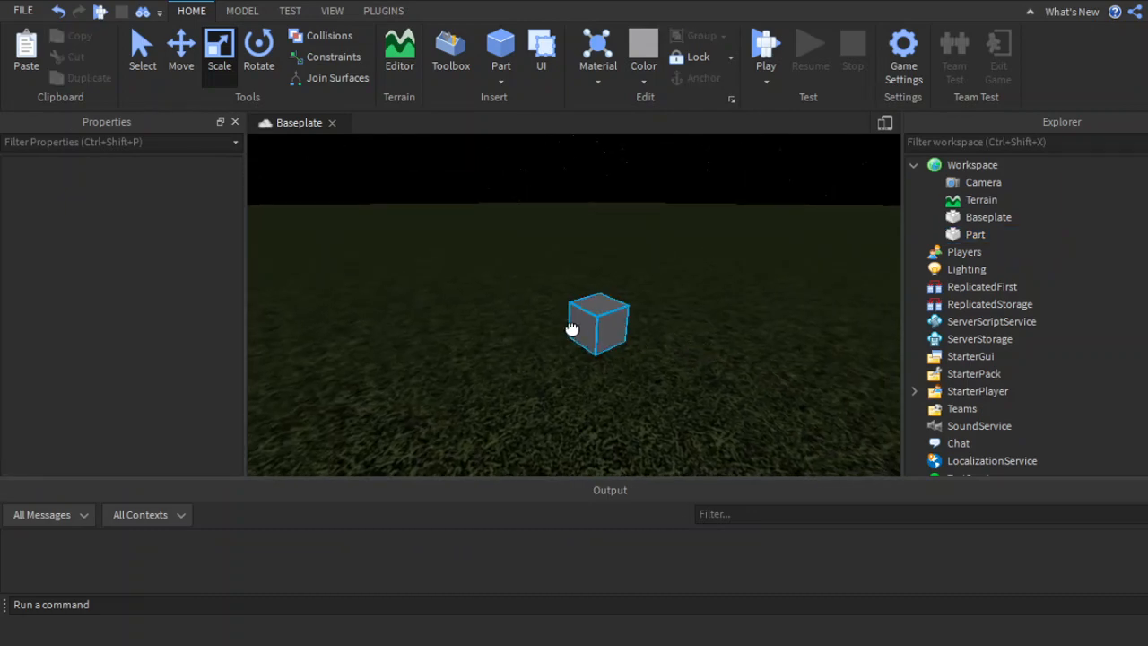
click(572, 325)
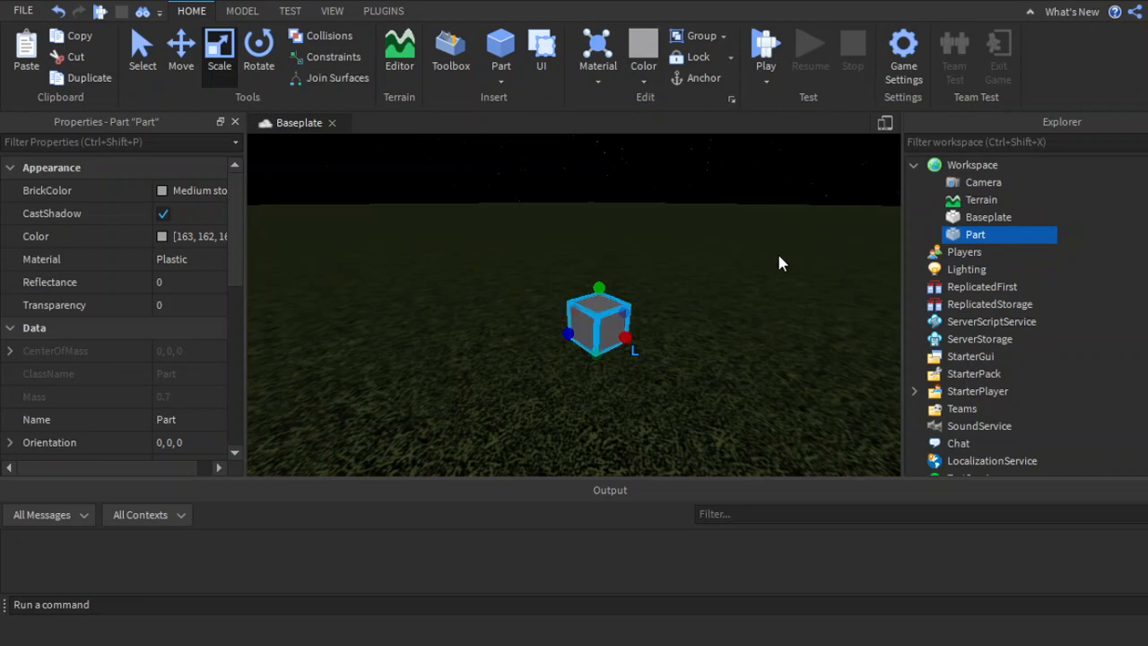
key(ctrl+g)
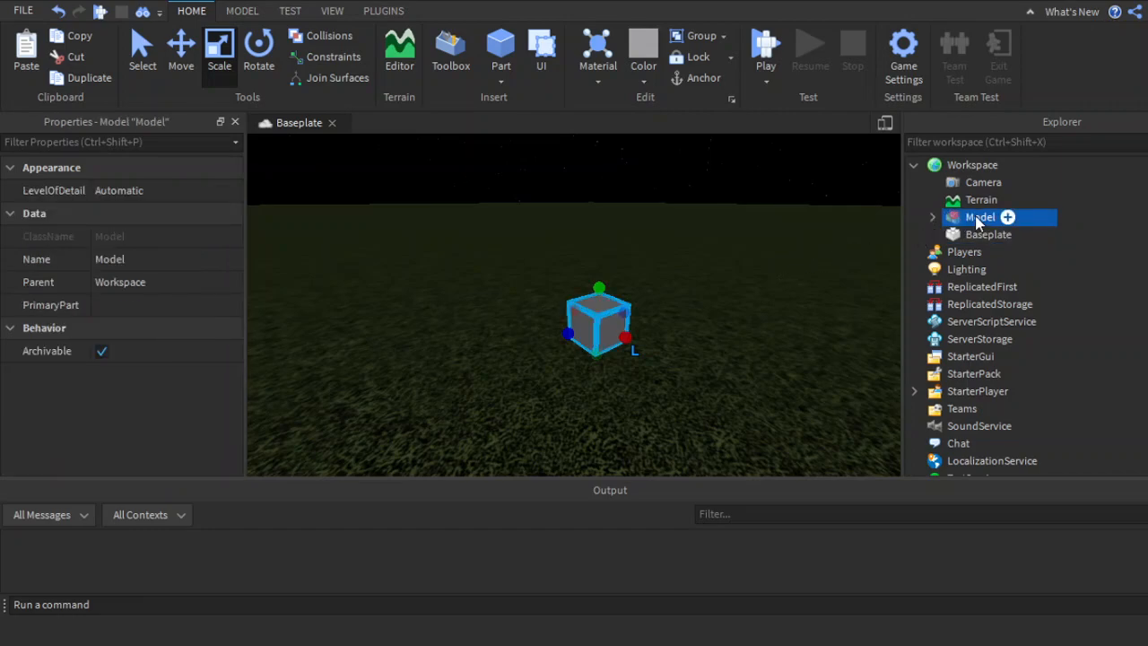
Step: Rename the model containing the cube as Snow
key(F2)
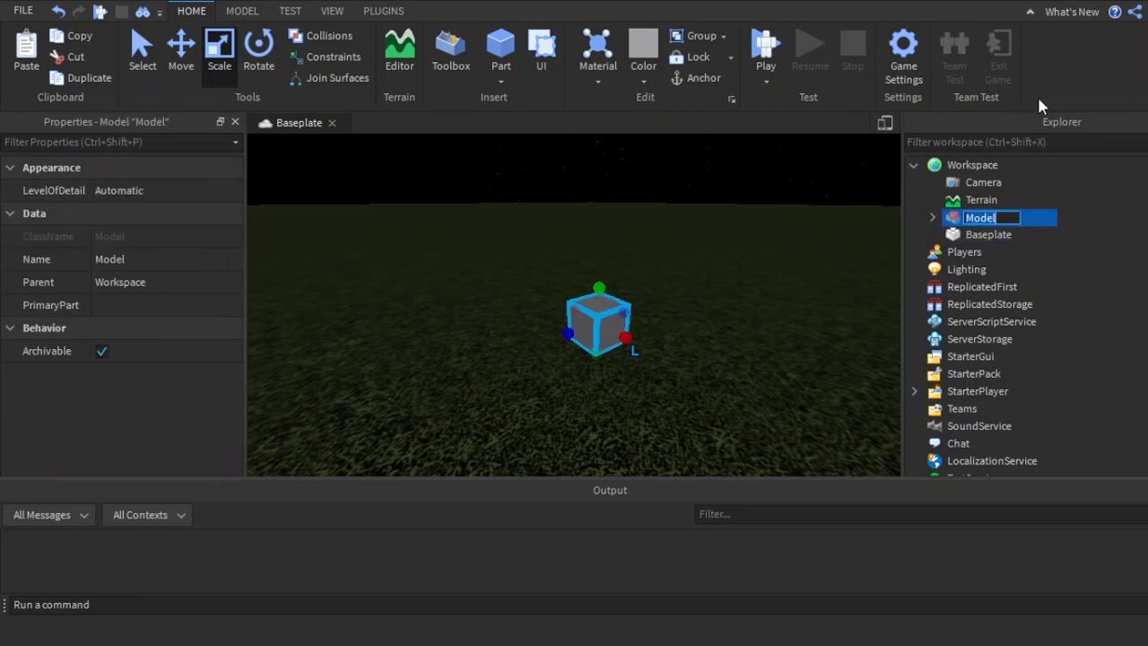
click(229, 260)
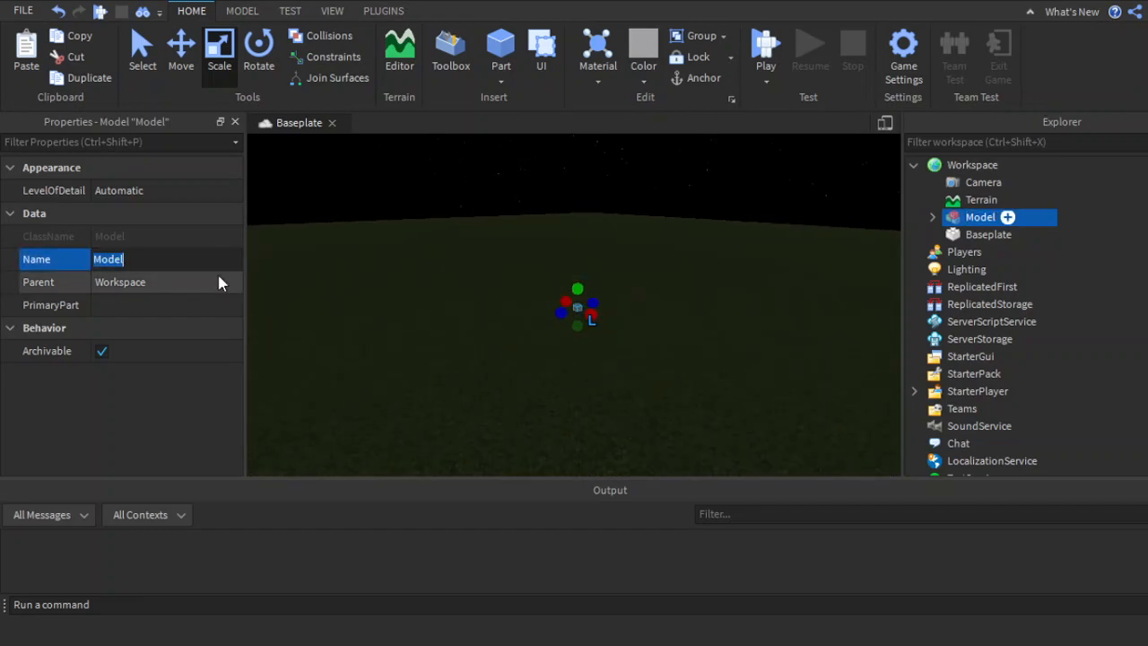
click(196, 259)
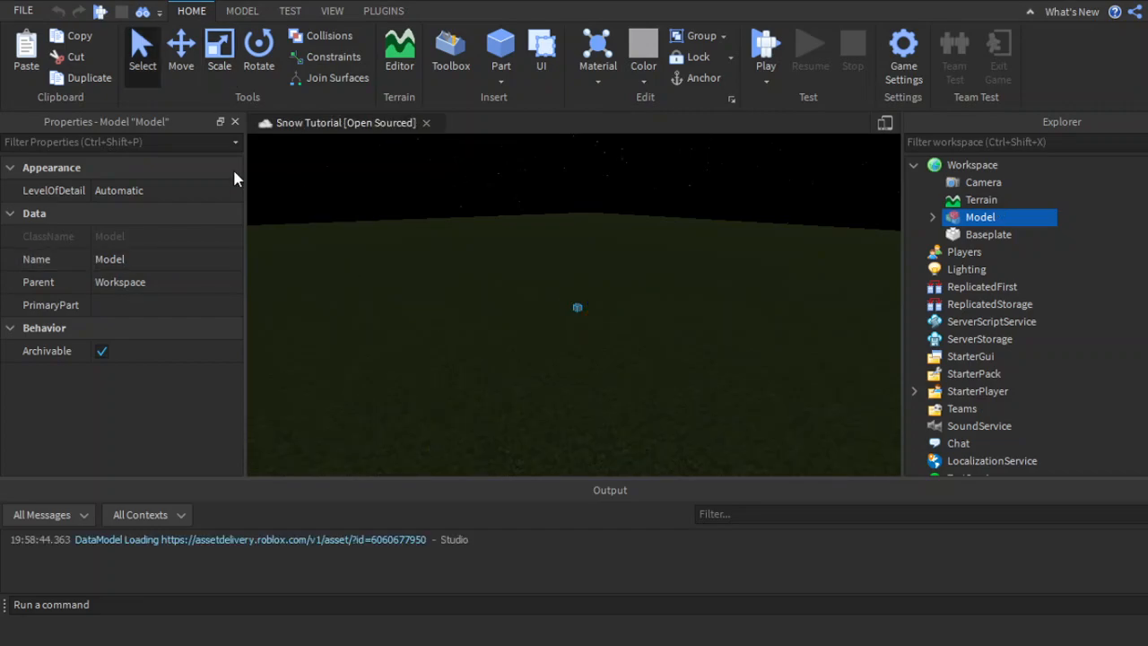
click(126, 259)
text(Snow)
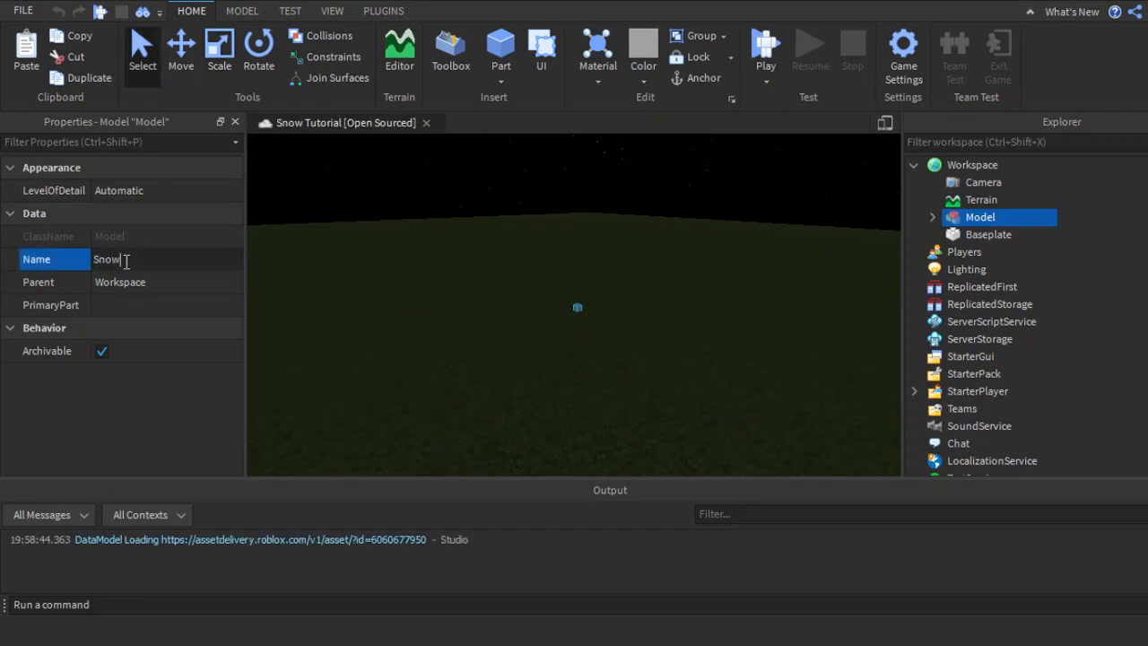
key(Return)
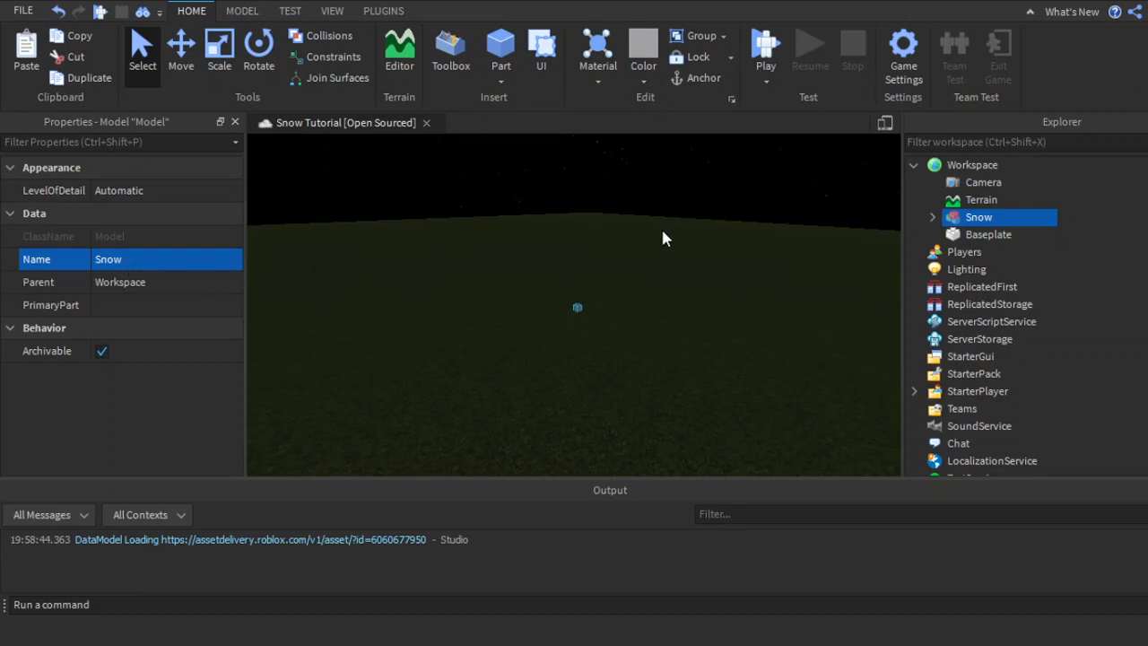
Step: Rename the part inside the Snow model as SnowBlock
click(931, 218)
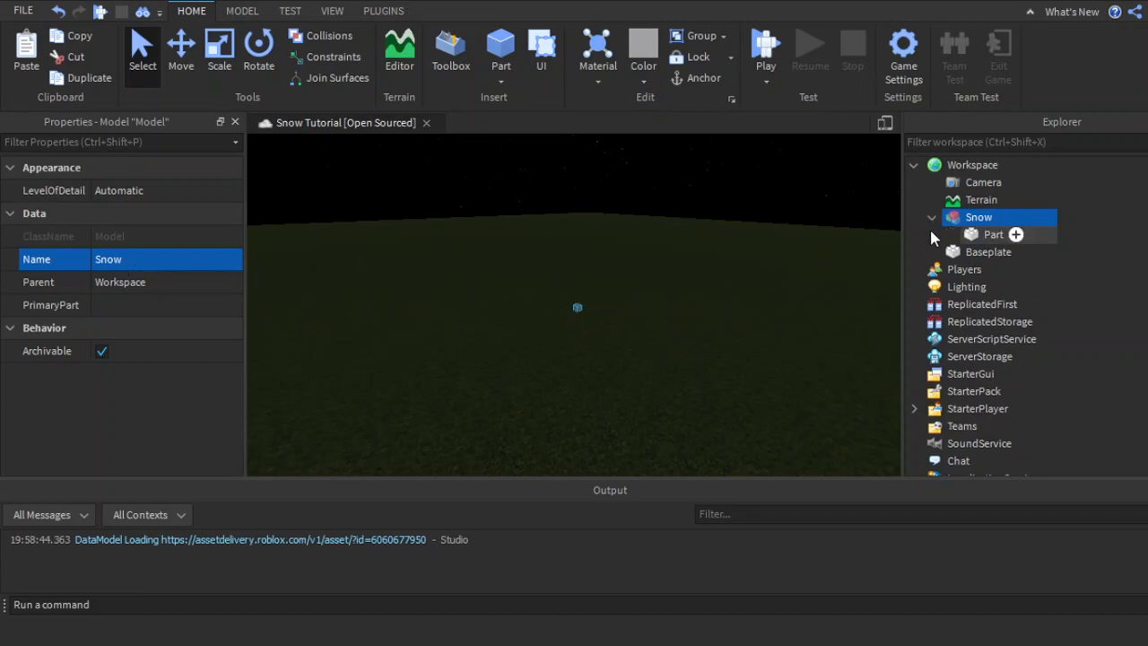
click(931, 235)
key(F2)
text(SnowBlock)
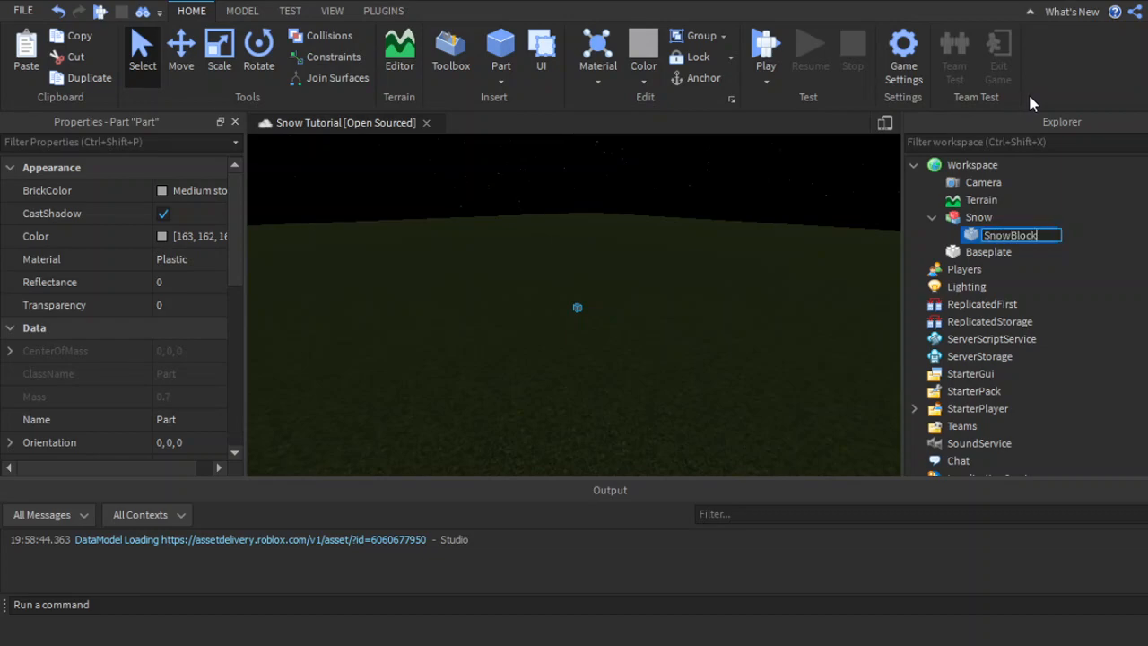
key(Return)
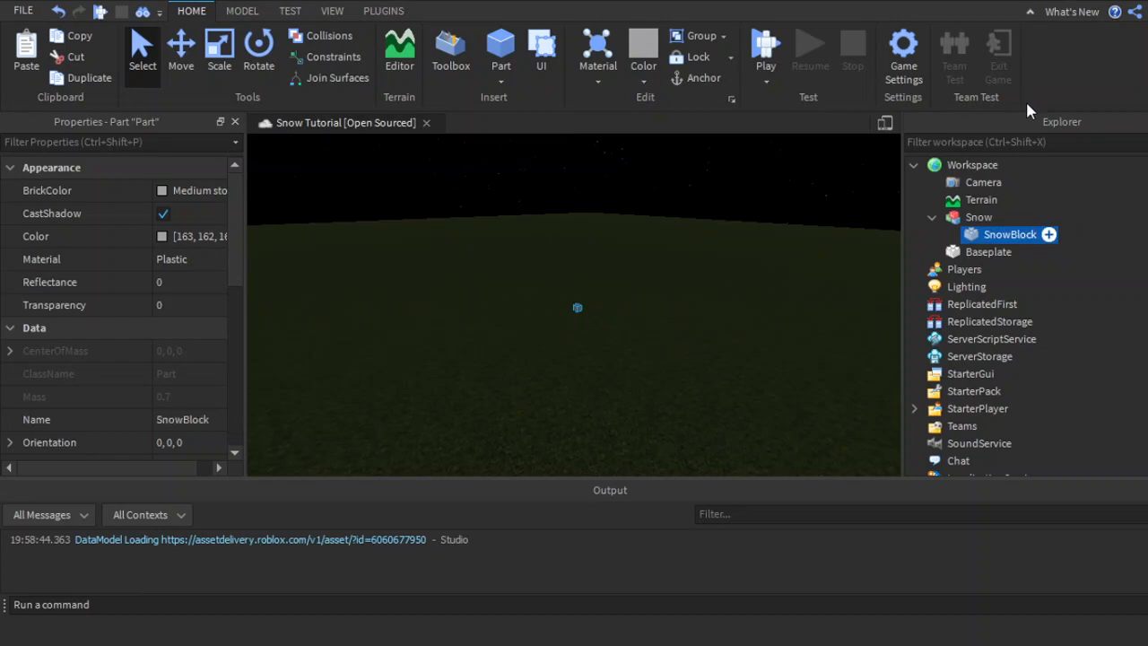
Step: Add a LocalScript to the Snow model and delete its default code
click(869, 237)
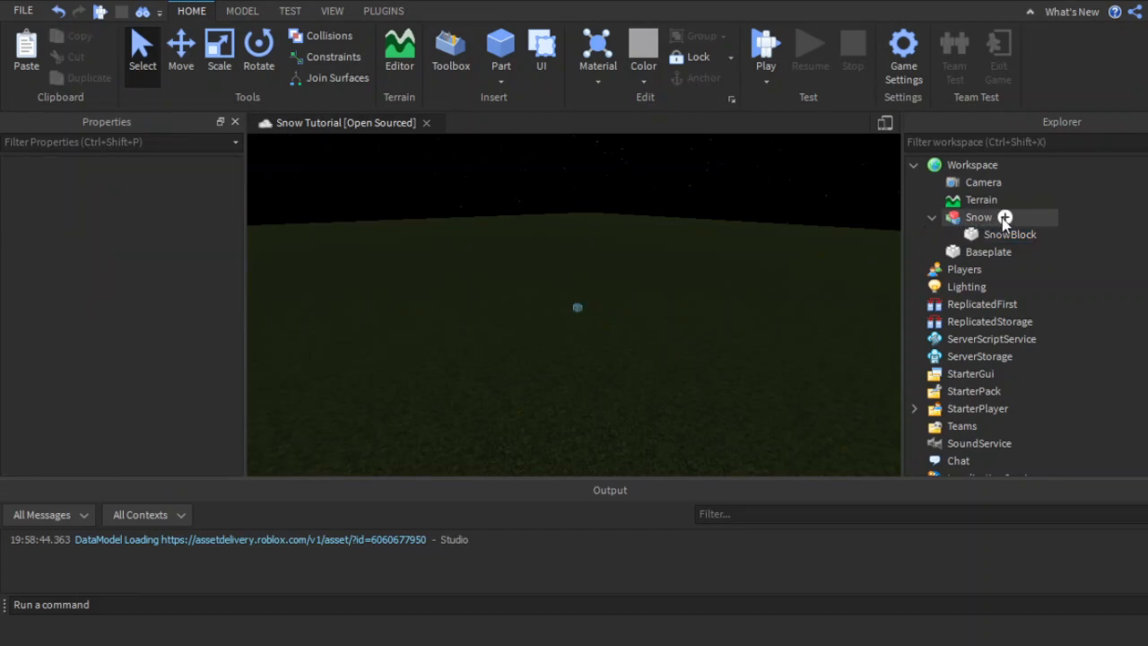
click(979, 217)
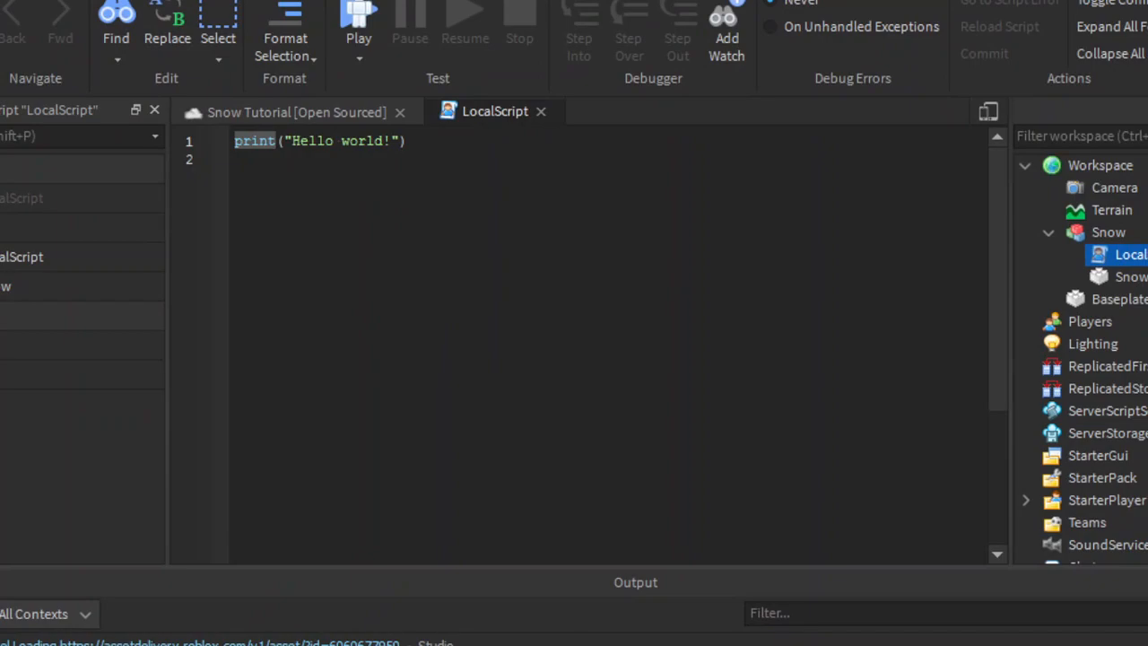
key(ctrl+a)
key(BackSpace)
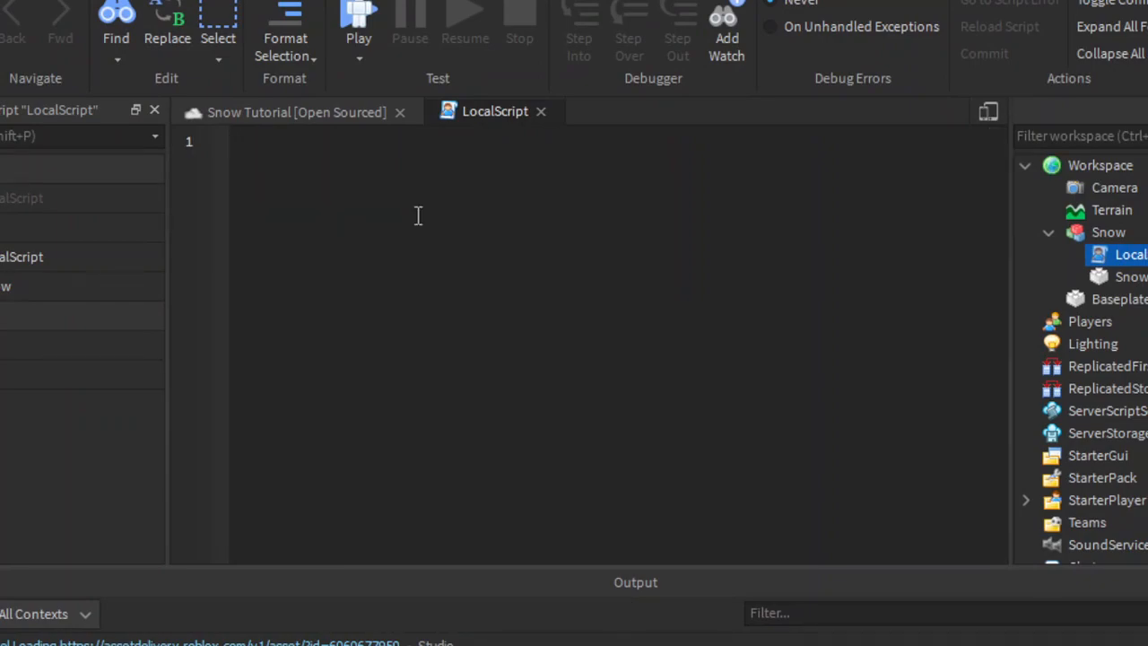
Step: Write the script line local RunService = game:GetService("RunService")
text(local R)
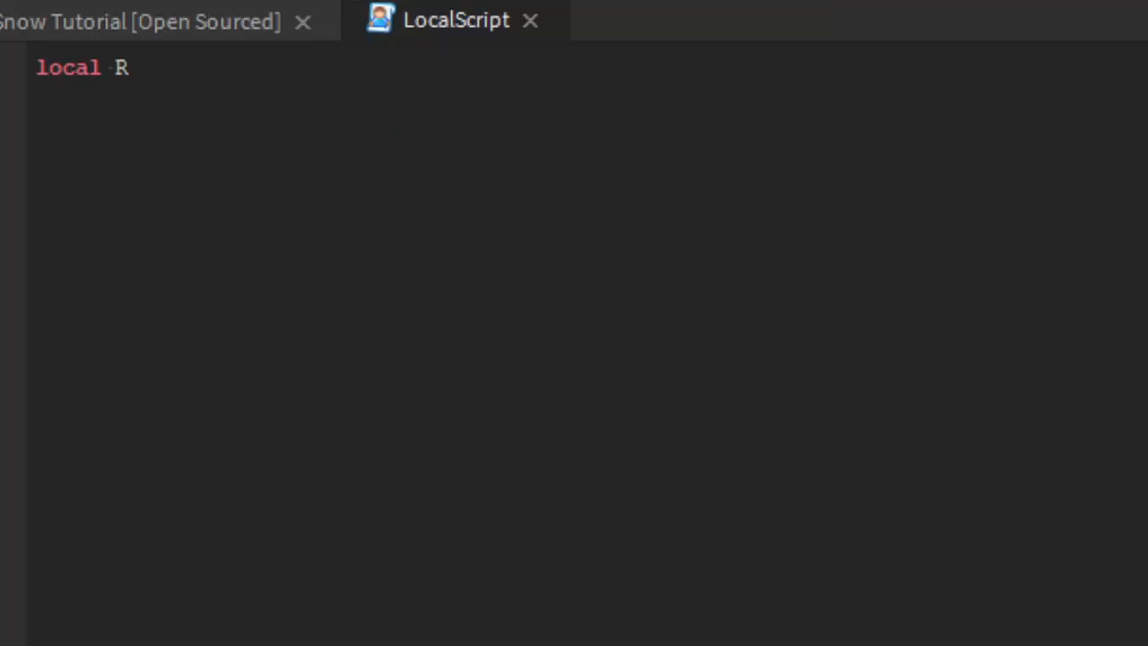
text(unService  = game:GetDescendants()")
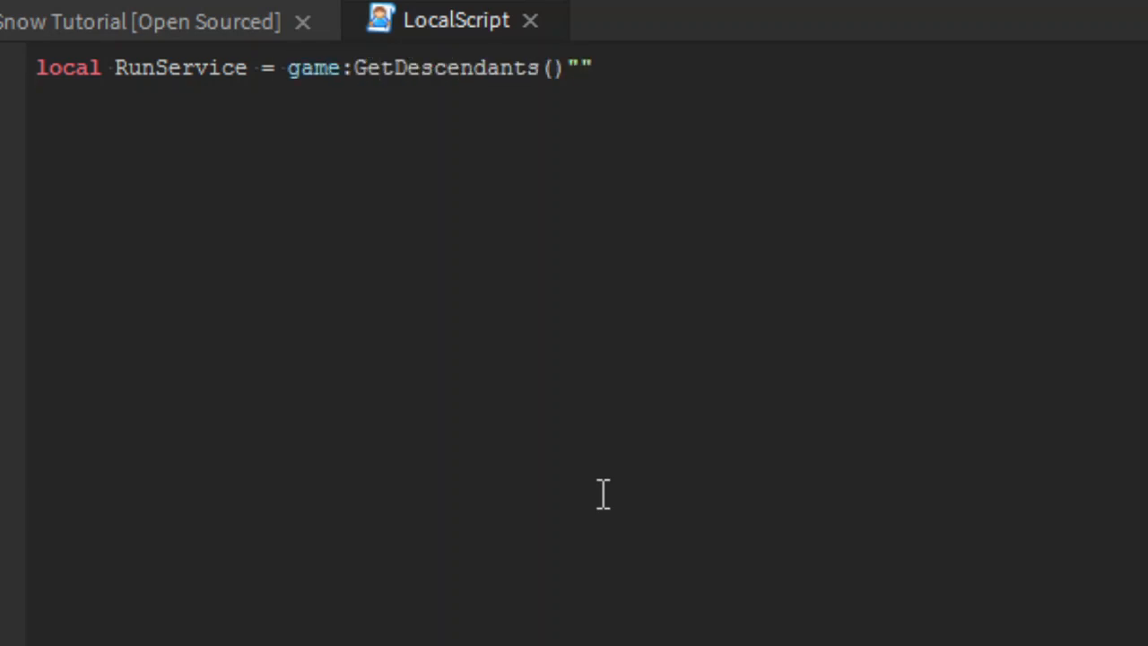
key(BackSpace)
key(BackSpace)
key(BackSpace)
key(BackSpace)
key(BackSpace)
key(BackSpace)
key(BackSpace)
key(BackSpace)
key(BackSpace)
key(BackSpace)
key(BackSpace)
key(BackSpace)
key(BackSpace)
key(BackSpace)
text(Se)
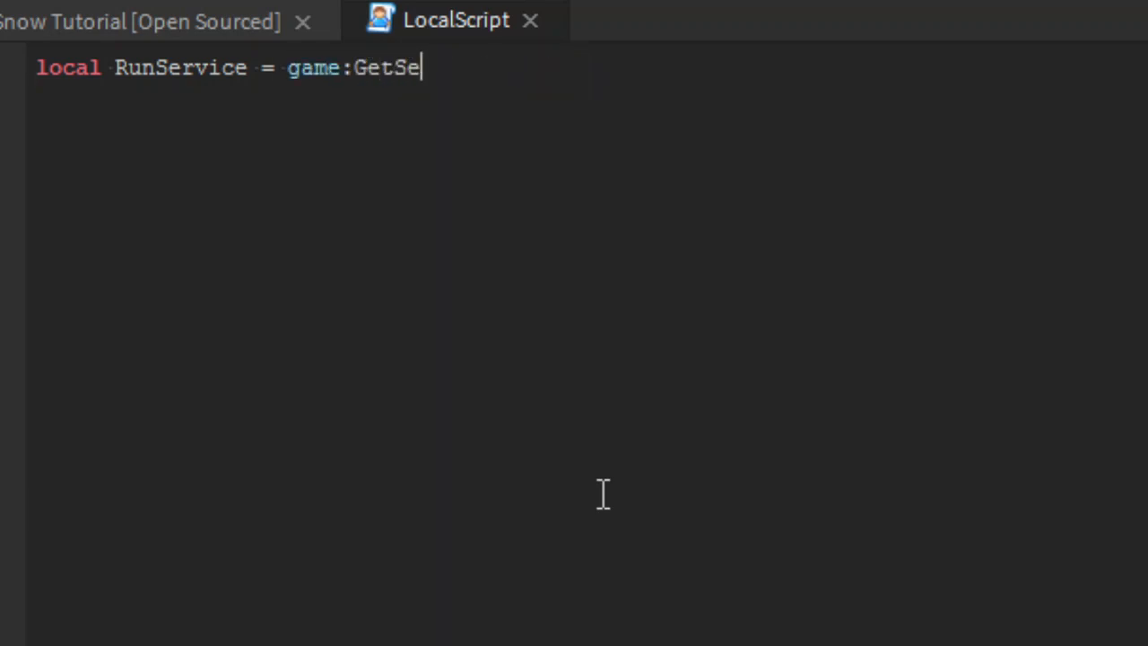
text(rvice("Tun)
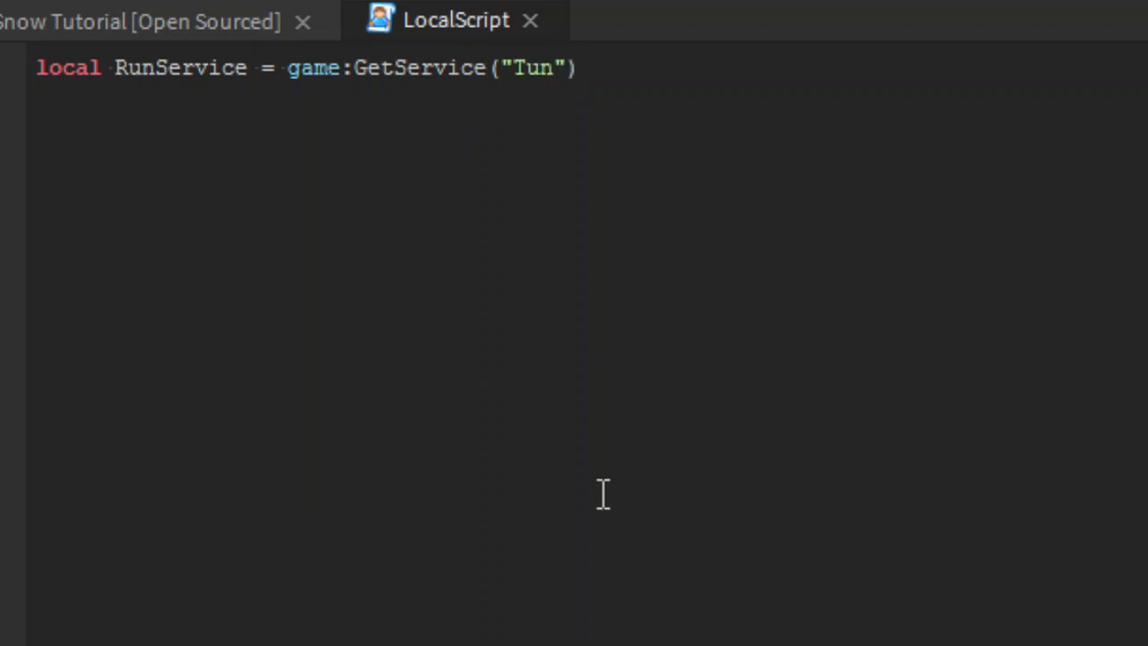
key(BackSpace)
key(BackSpace)
key(BackSpace)
text(RunService"))
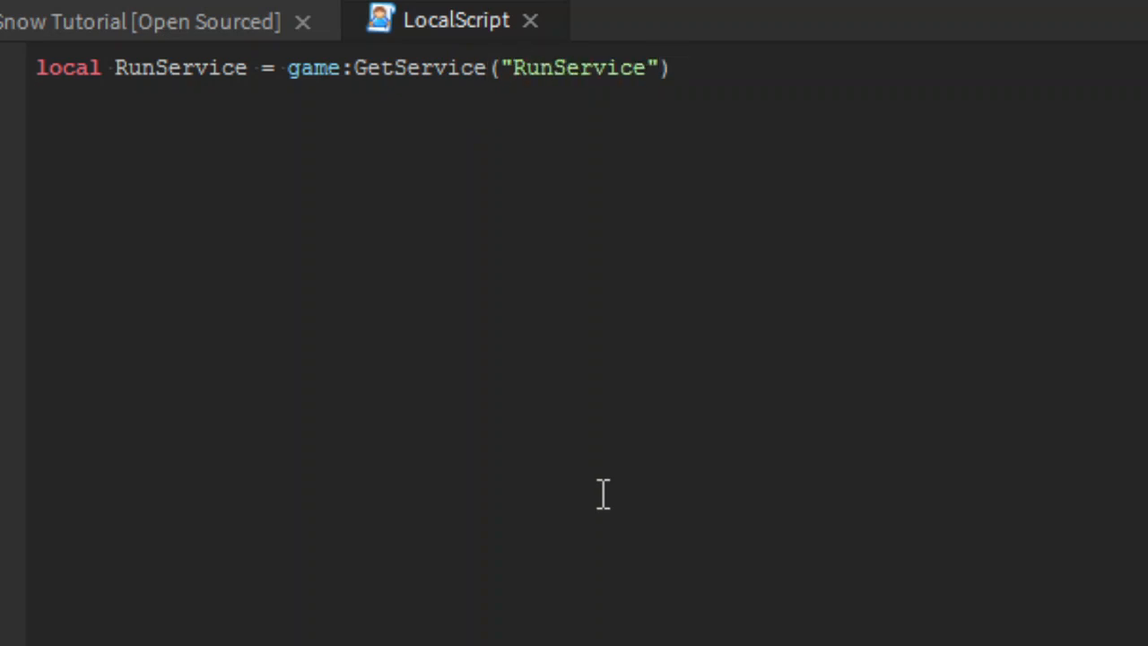
Step: Write the script line local ClonedSnow = script.Parent.SnowBlock:Clone() below the RunService line
text( local ClonedSNo)
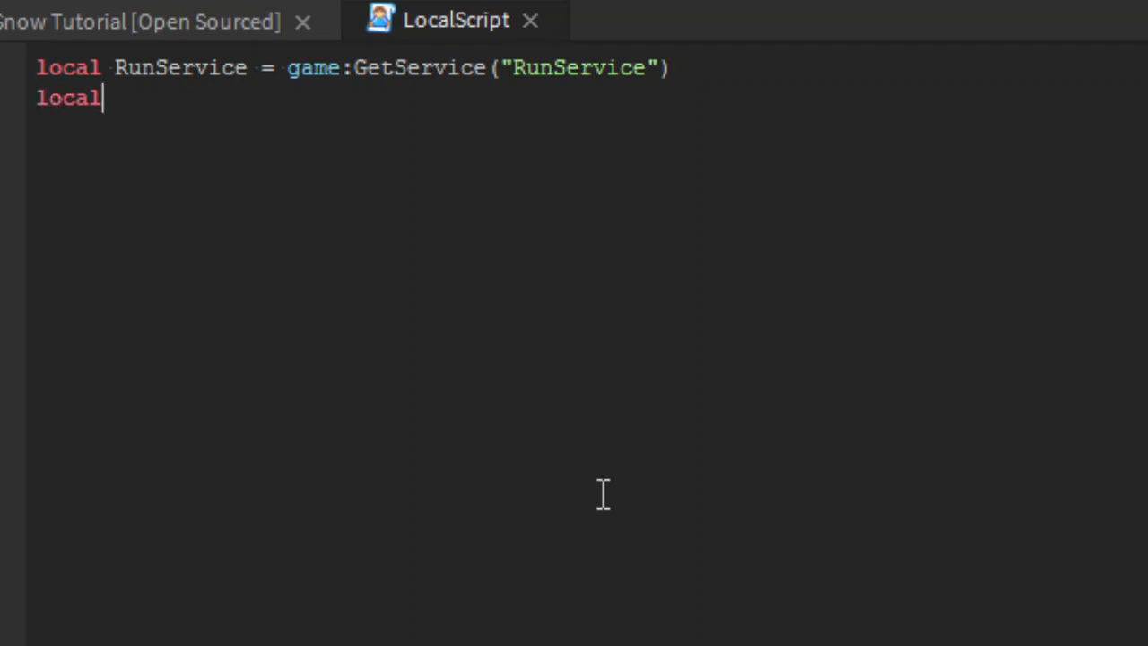
key(BackSpace)
key(BackSpace)
text(now = scrit)
key(BackSpace)
key(BackSpace)
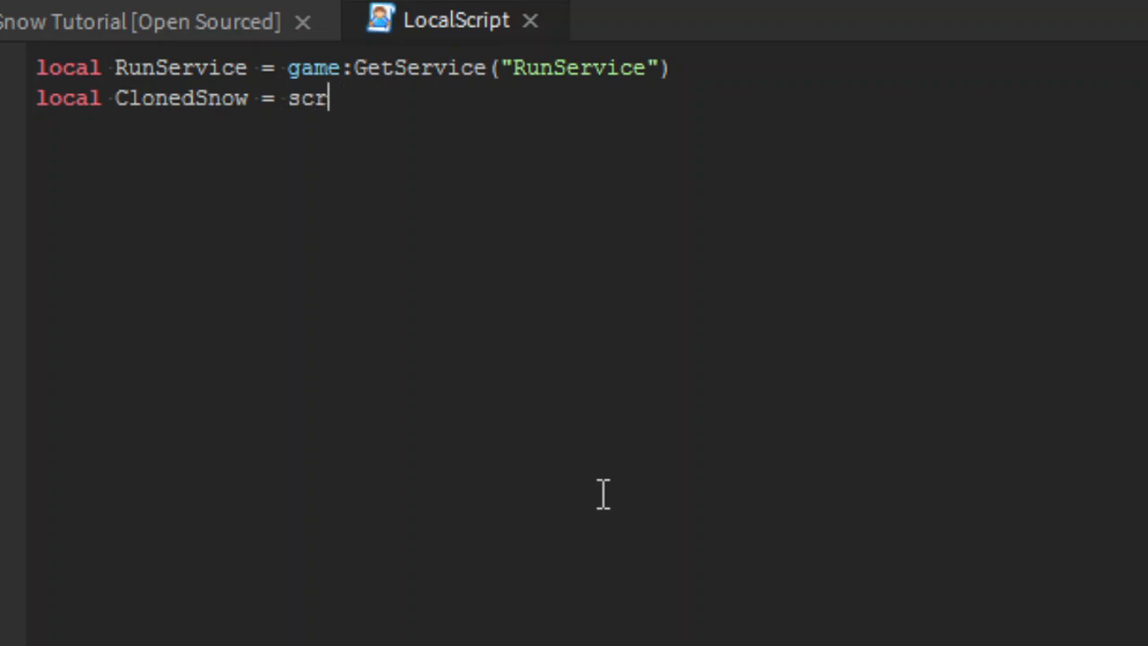
text(ipt.Pa)
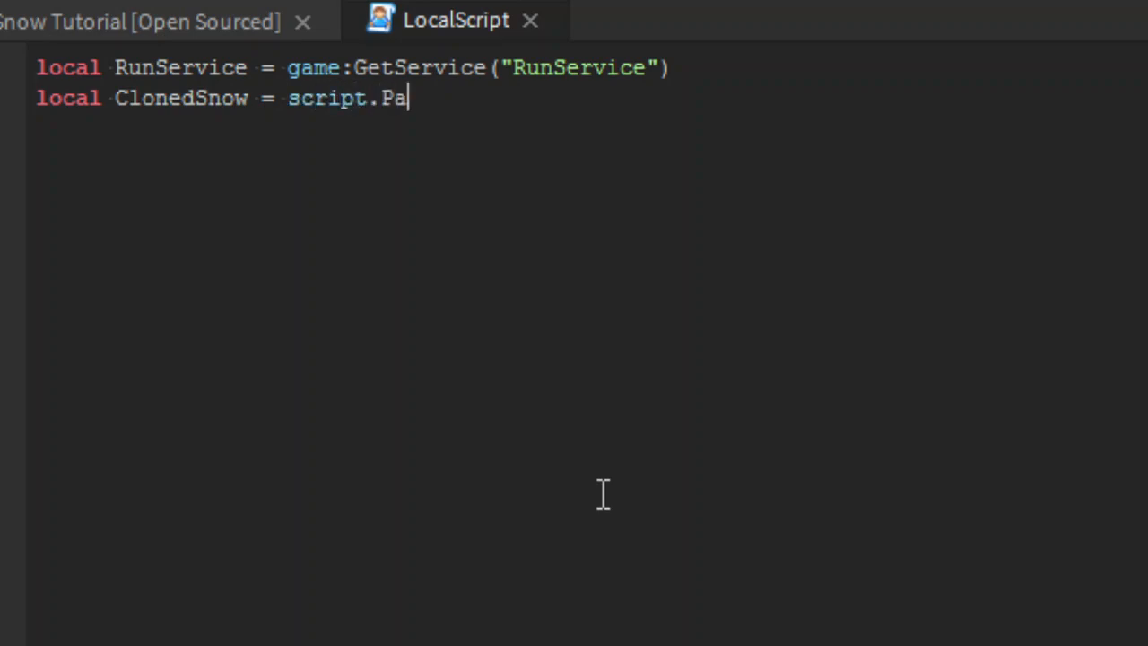
text(rent.SnowBlock:)
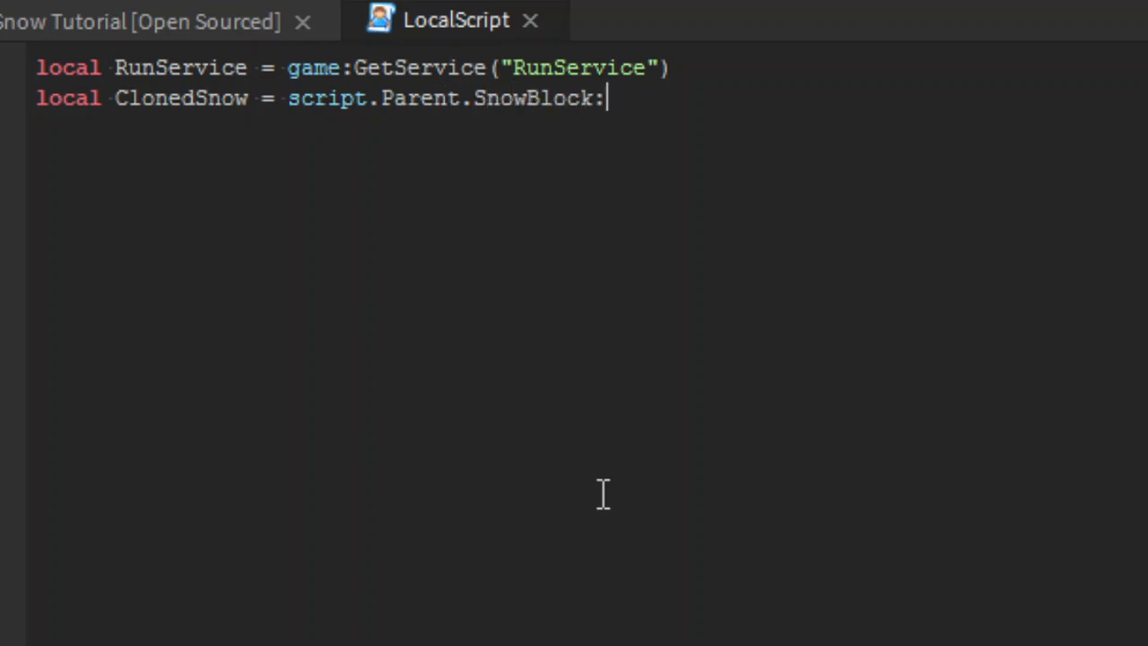
text(Clone())
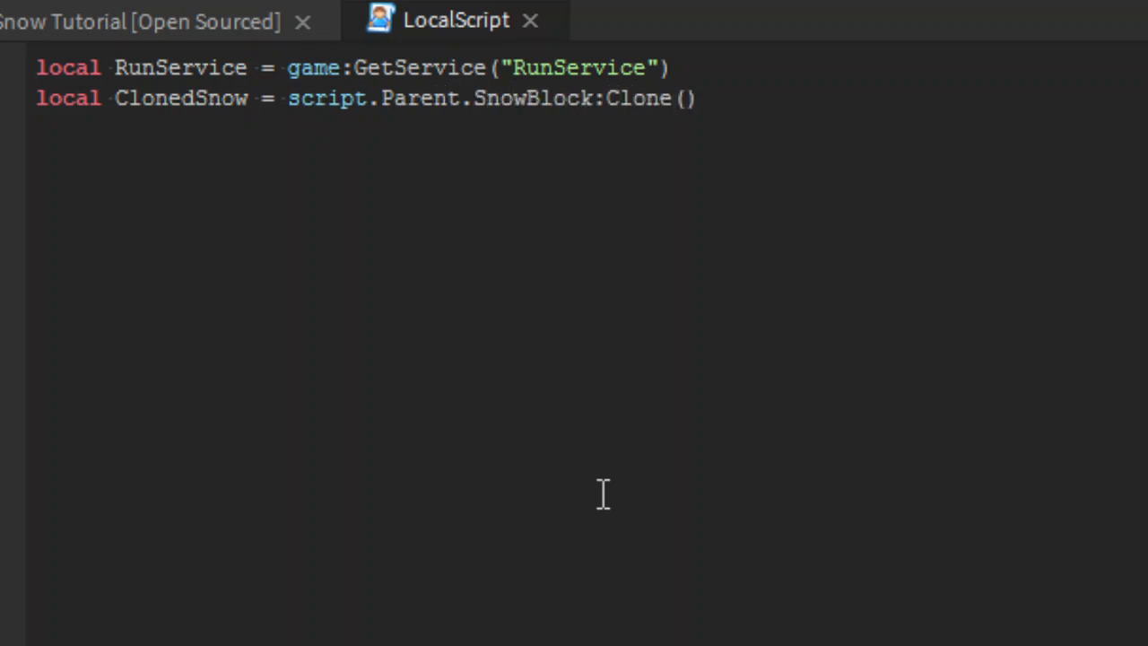
Step: Add the comment --WAIT I FOROGT TO ADD THE PARTICLES... ADD A PARTICLE EMITTER INSIDE THE SNOW BLOCK! below the variable lines
key(Return)
key(Return)
text(--WAIT I F)
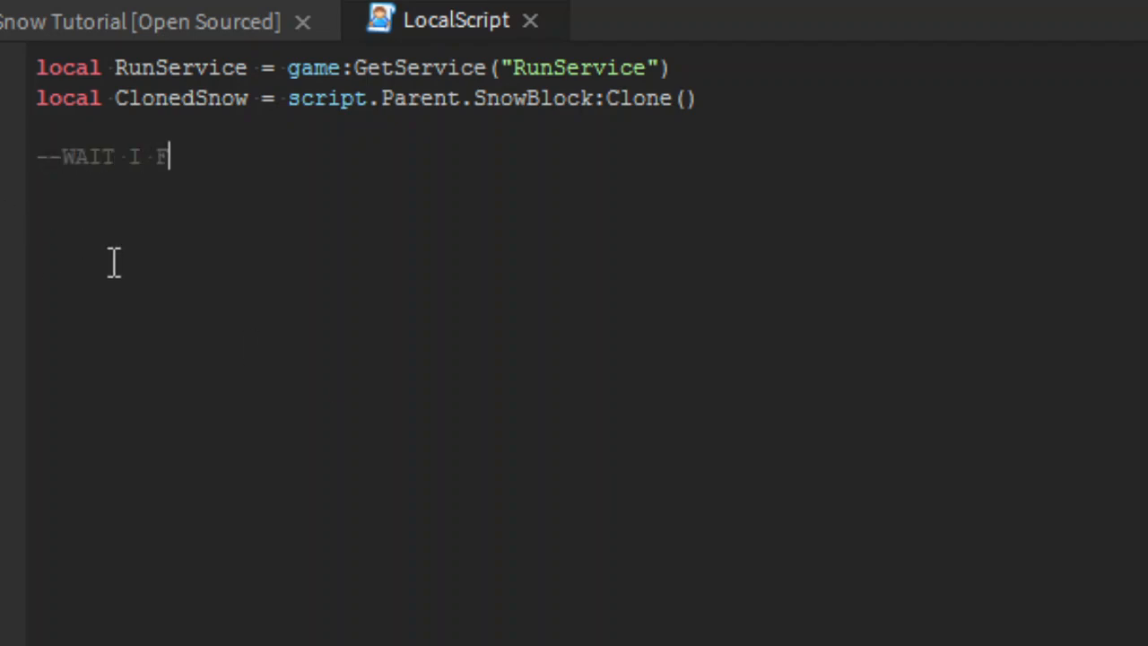
text(OROGT TO ADD THE PARTICLES...)
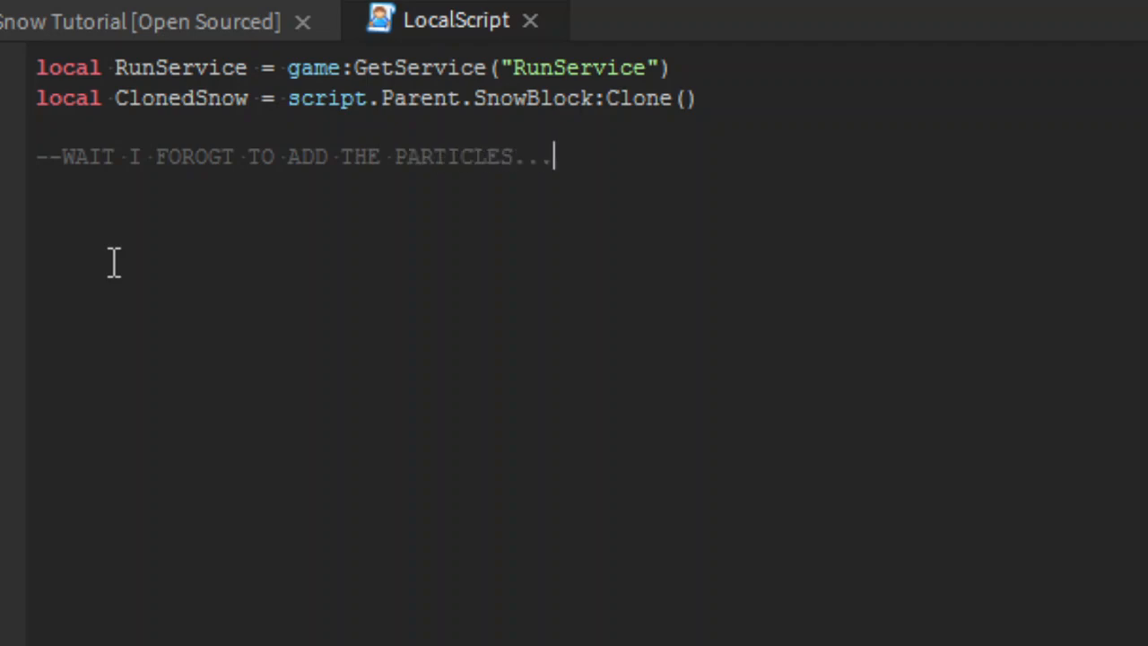
text( ADD A PARTIC)
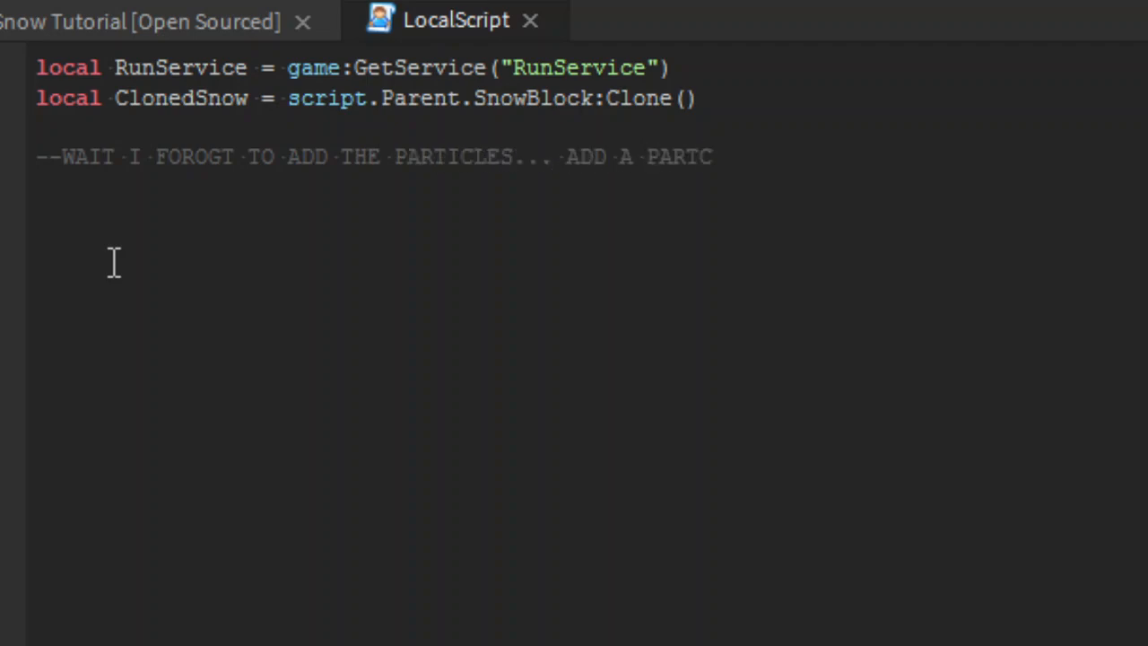
text(LE EMITTER)
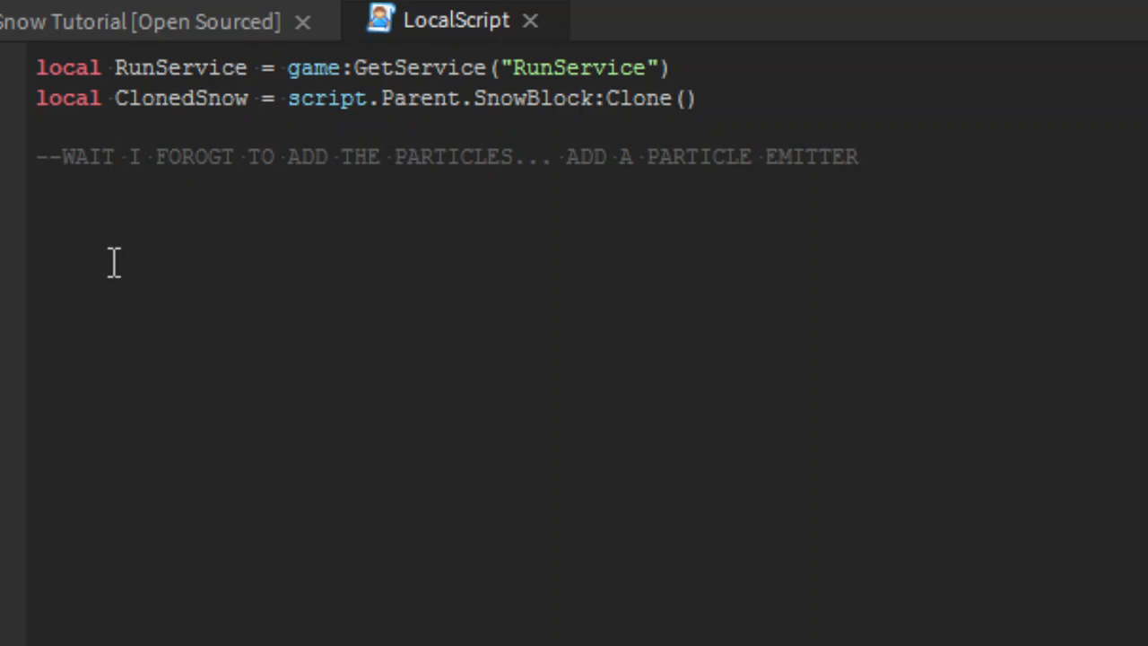
text( INSIDE THE SNOW BL)
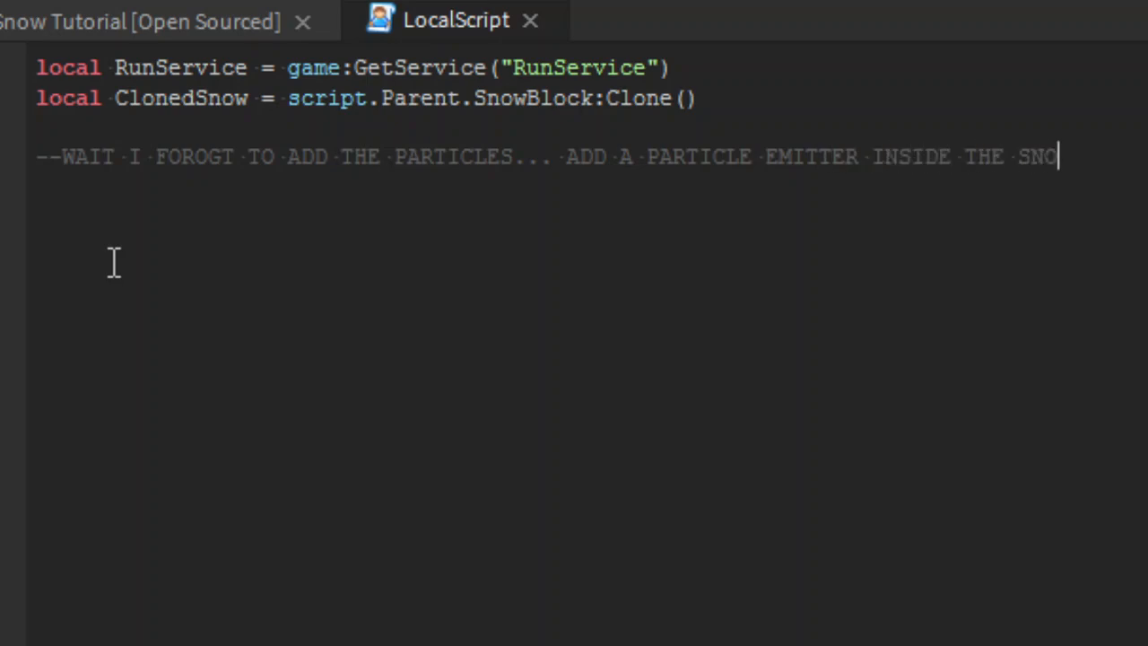
text(OCK!)
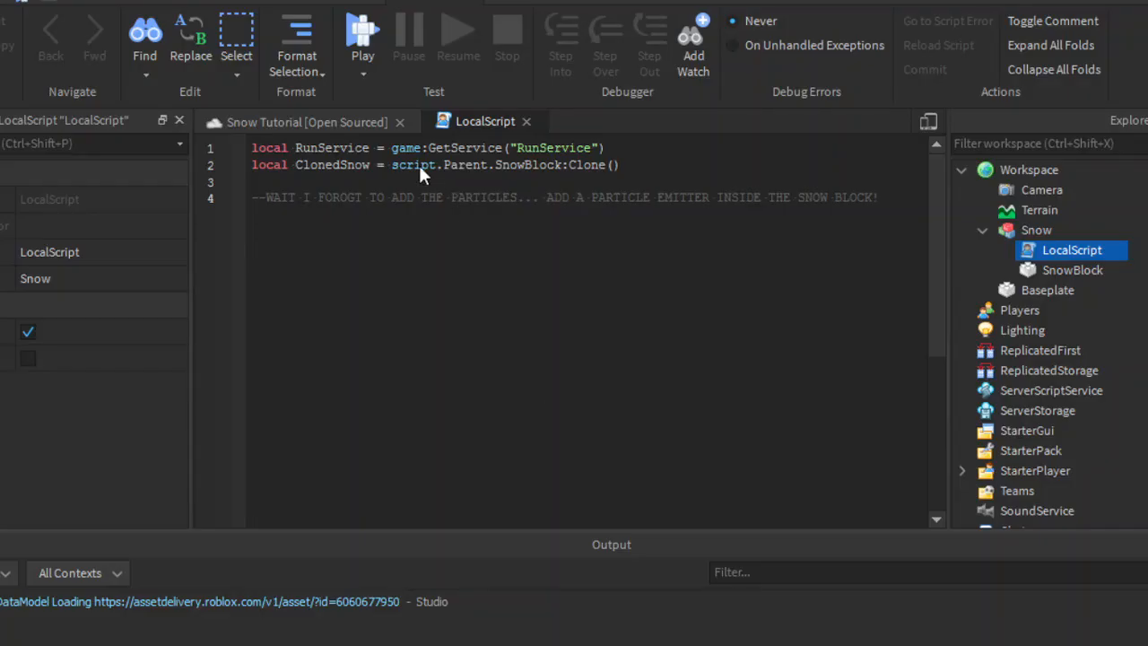
Step: Return to the 3D scene and insert a ParticleEmitter inside the SnowBlock part
click(339, 126)
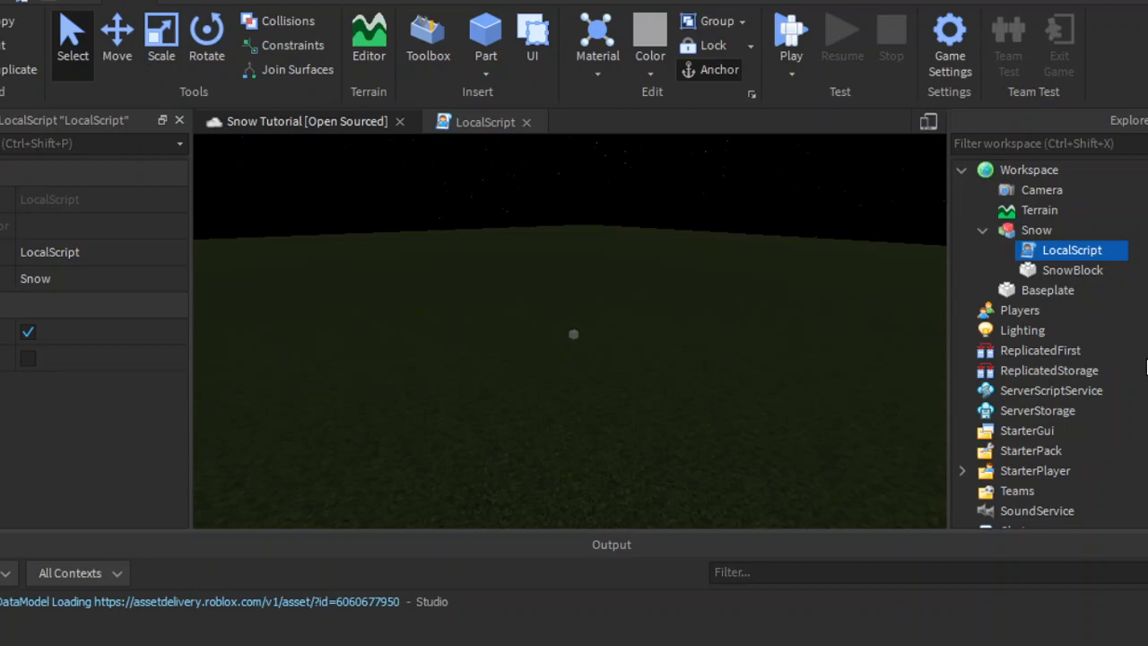
click(1109, 272)
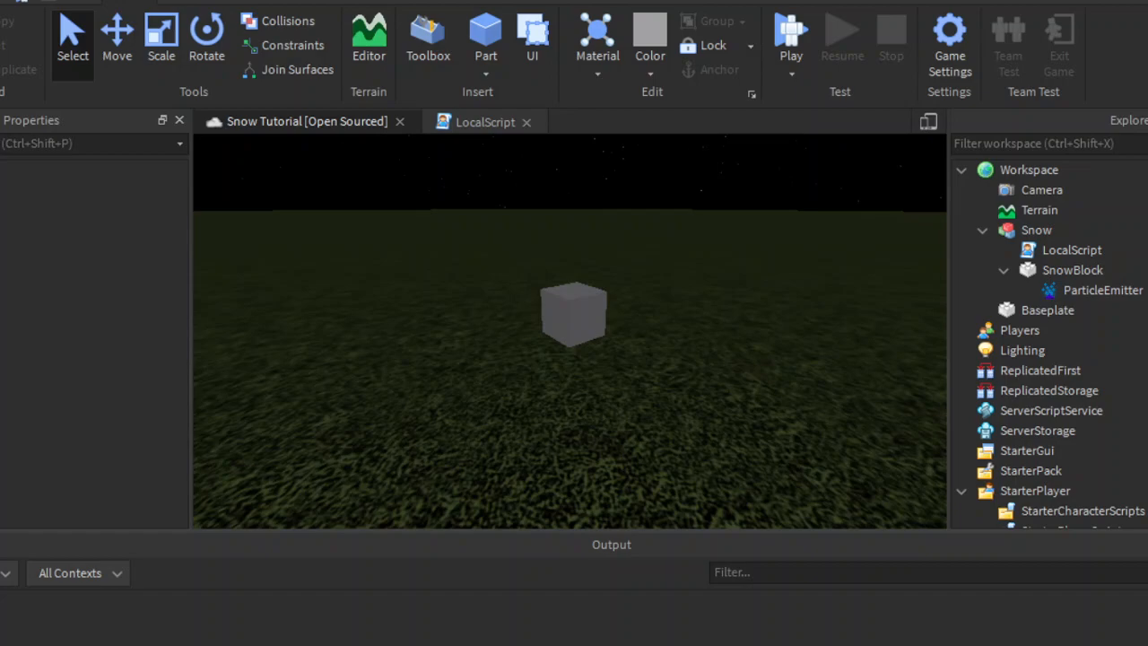
Step: Reopen the LocalScript and delete the comment about adding the particle emitter
double_click(1060, 249)
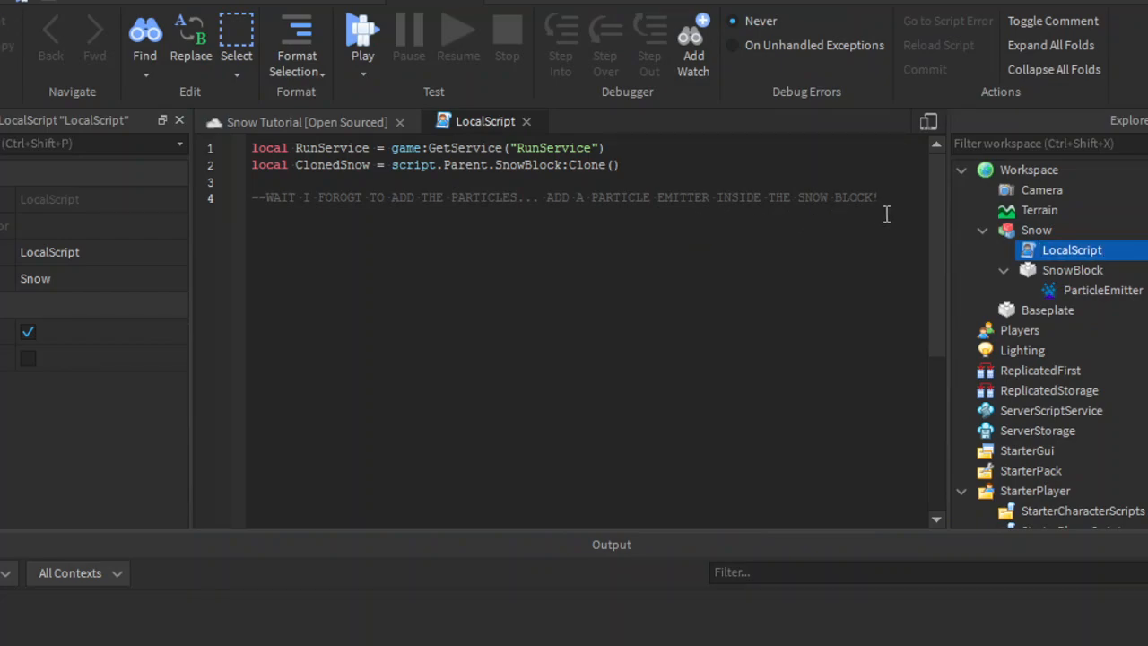
drag(885, 214, 252, 197)
key(BackSpace)
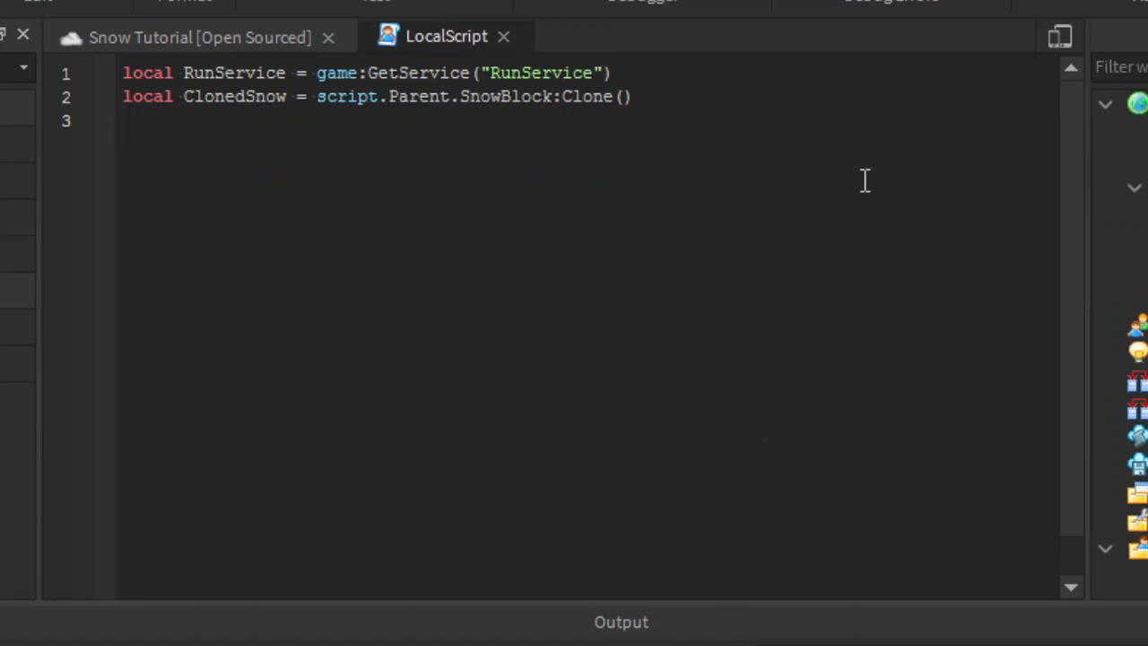
Step: Write the script line local SetPos = Vector3.new without parentheses
text(local)
key(BackSpace)
text(al SetPos = Vector)
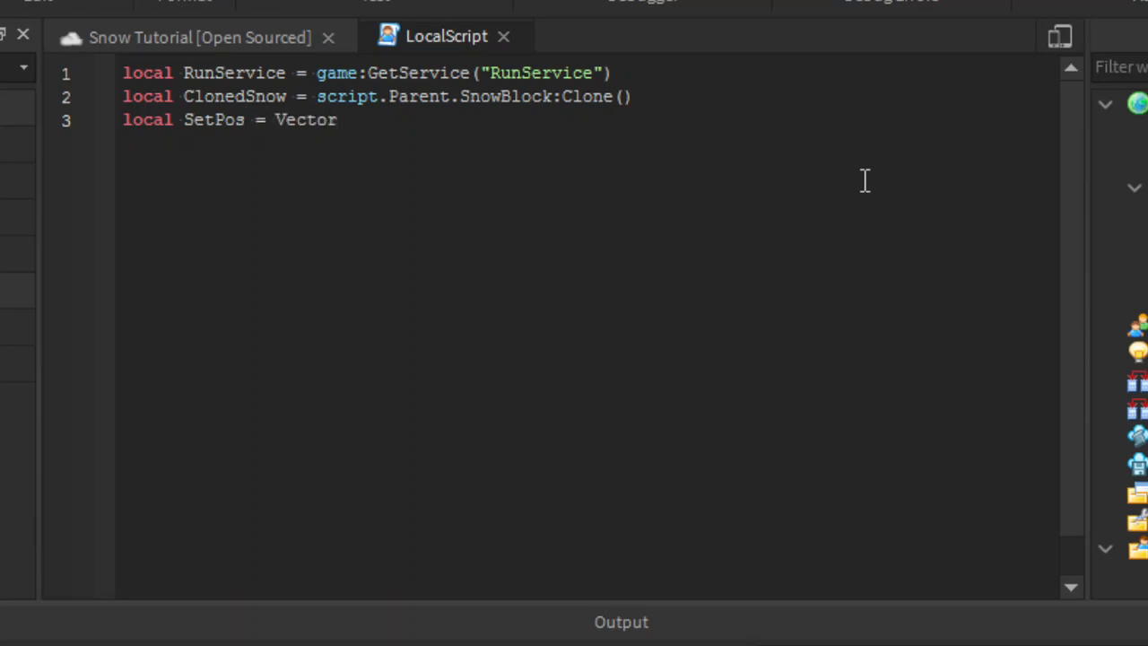
text(3.new()
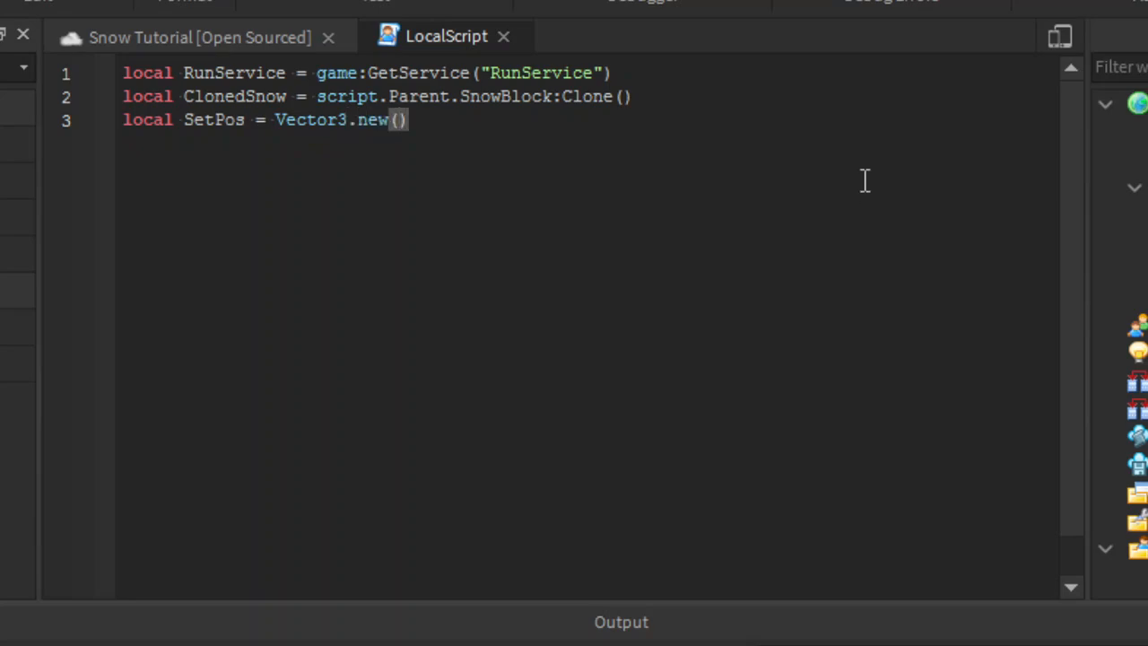
key(BackSpace)
Step: Add the line script.Parent.SnowBlock:Destroy() after a blank line below the variables
key(Return)
key(Return)
text(script.Parent.S)
text(lone)
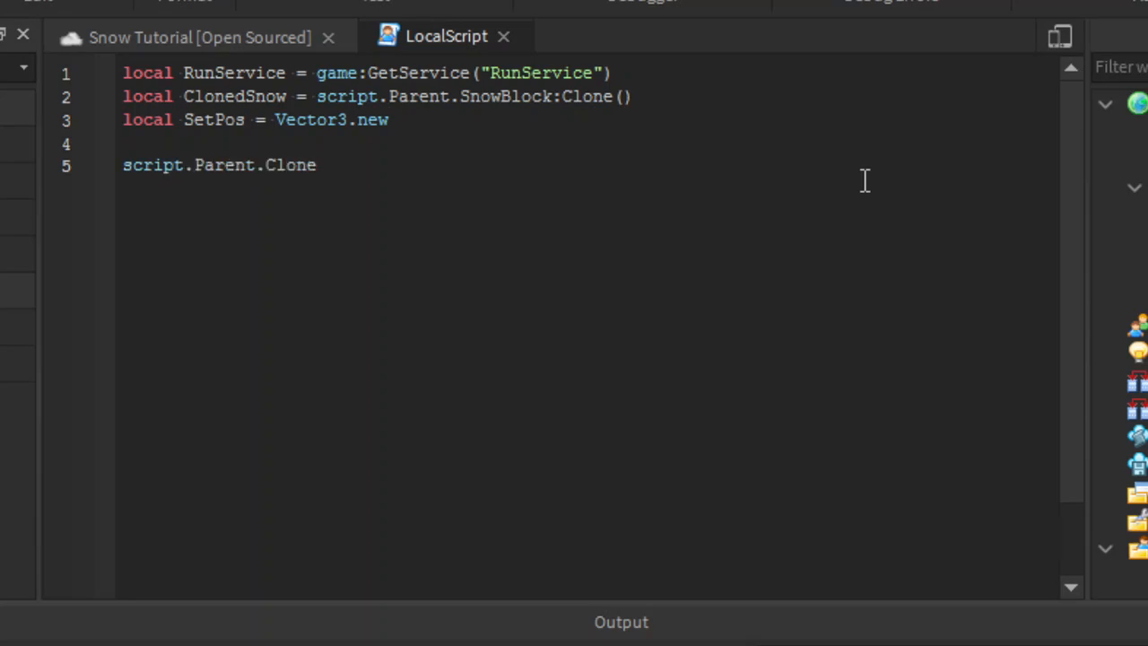
key(BackSpace)
key(BackSpace)
key(BackSpace)
key(BackSpace)
text(SnowBlock:Destroy())
Step: Add the line ClonedSnow.Parent = game.Workspace.CurrentCamera, separated by a blank line from the Destroy call
key(Return)
key(Return)
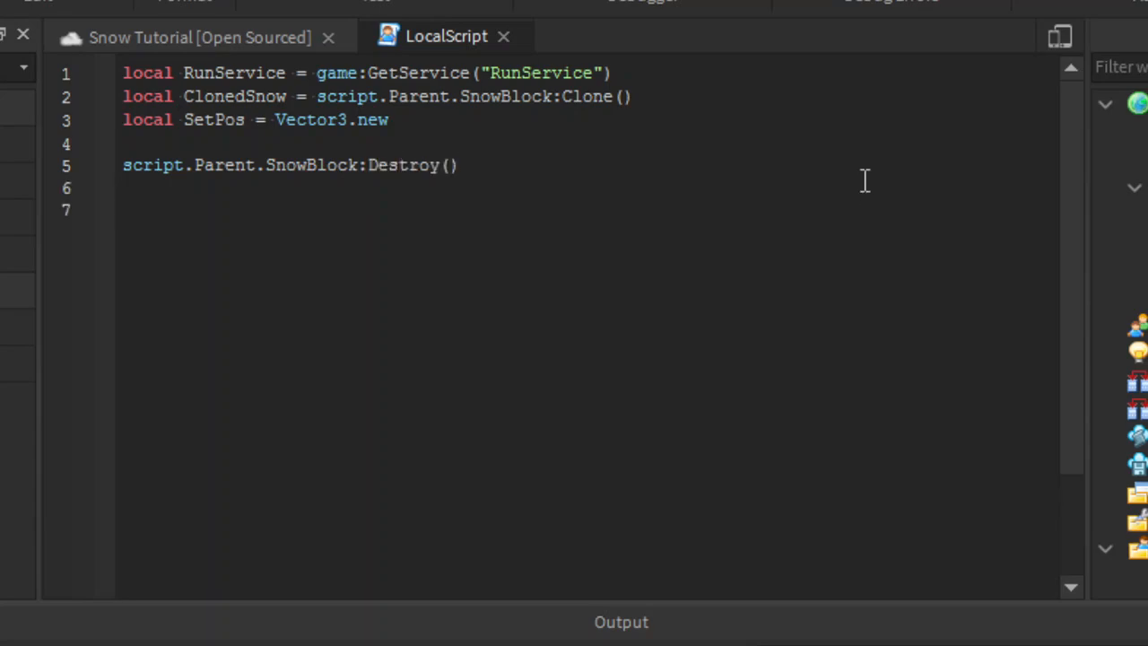
text(clonedSnow.Parent)
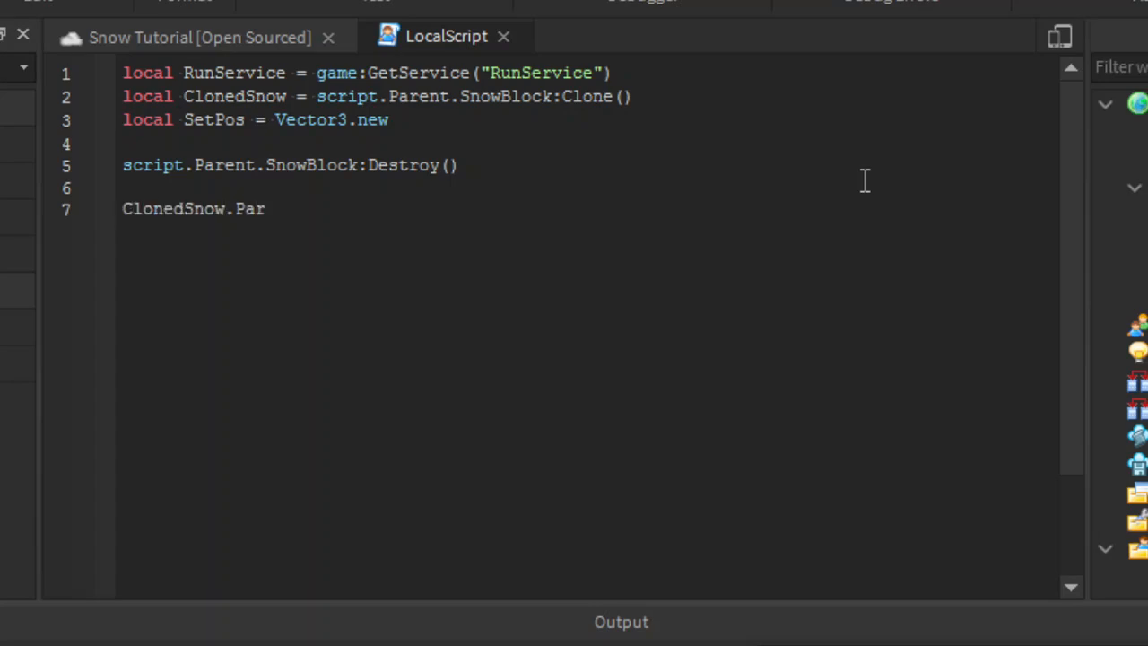
text( = game.)
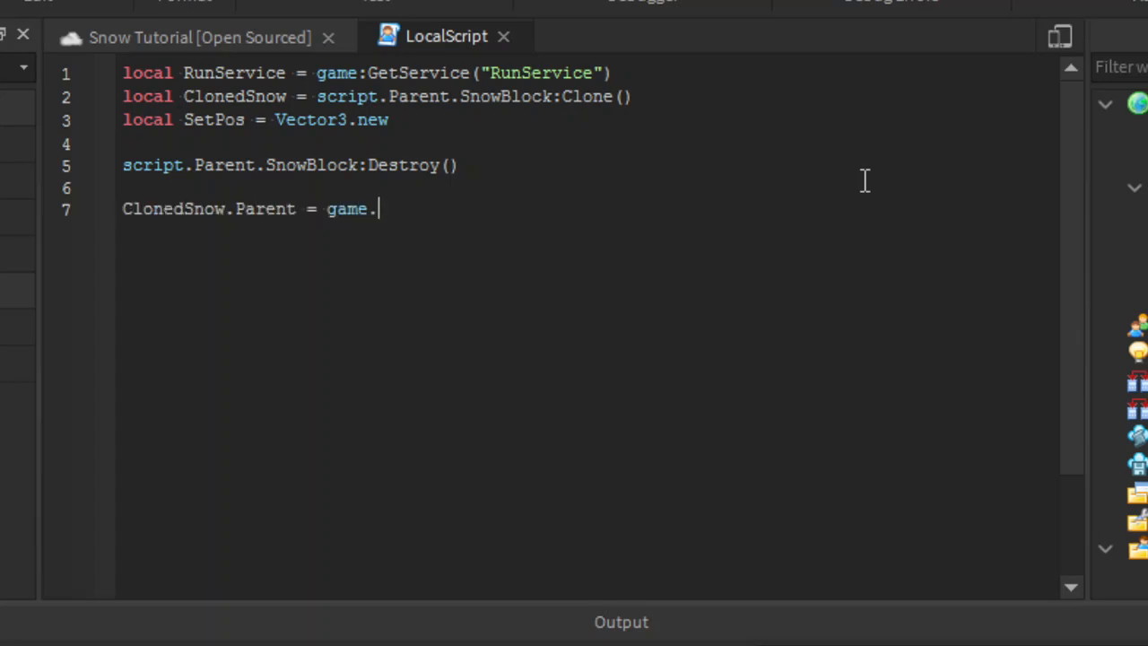
text(Workspace.CurrentCamera)
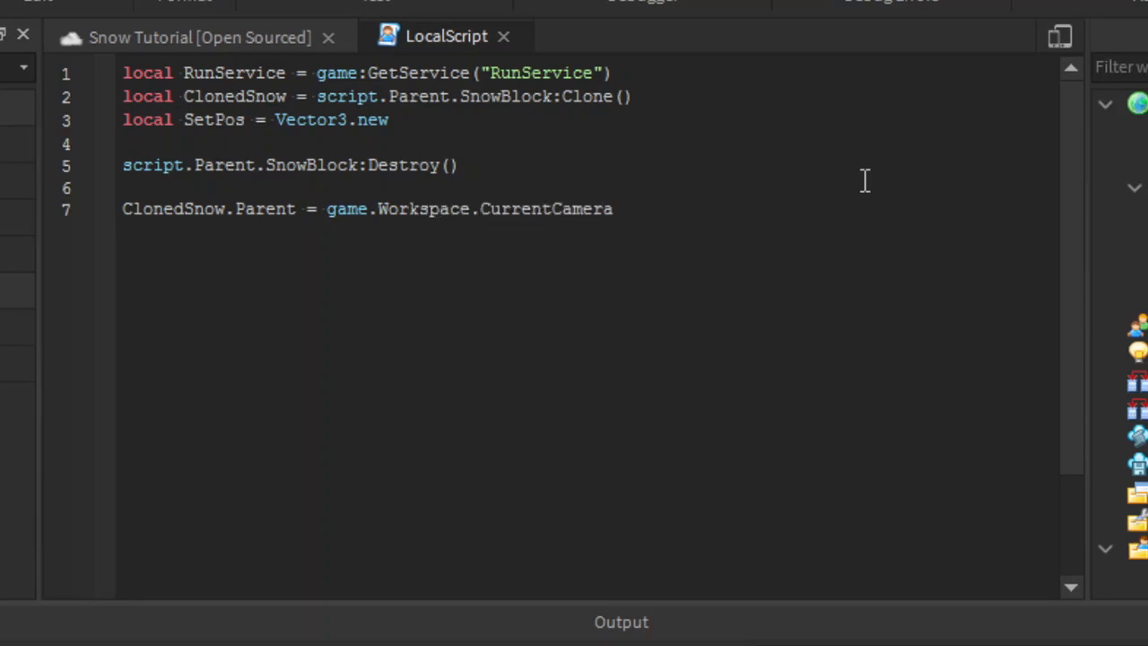
Step: Write a RunService.RenderStepped:Connect(function() block closed by end), after a blank line below the ClonedSnow.Parent line
key(Return)
text(RunService)
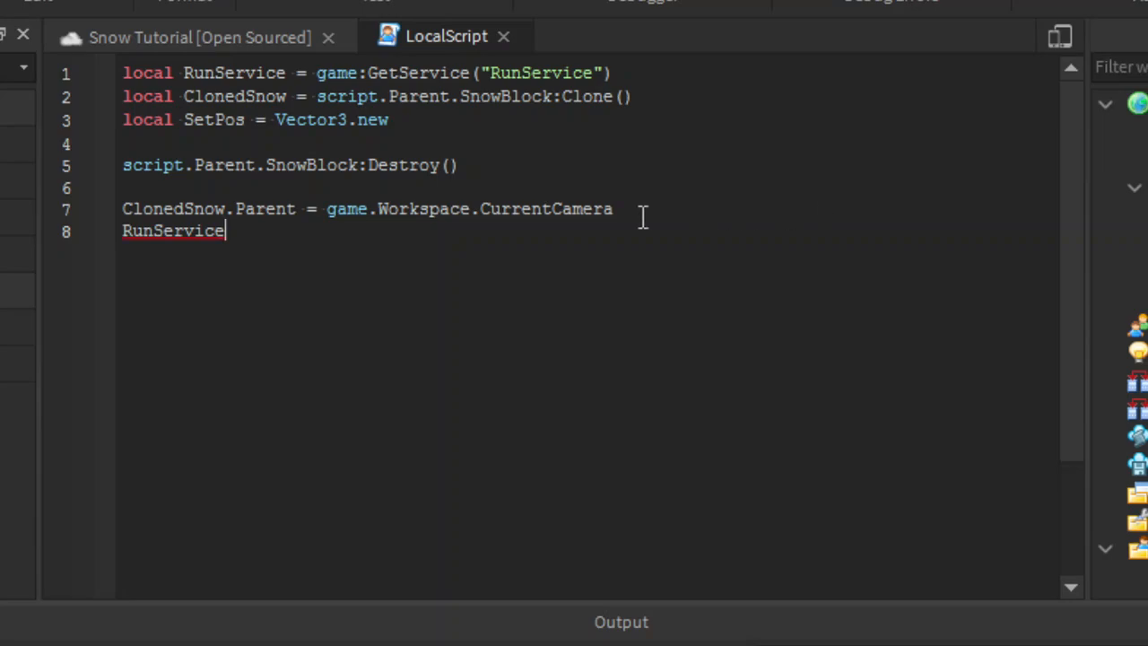
click(657, 207)
key(Return)
click(345, 255)
text(.Heartbea)
text(t)
text(:C)
drag(349, 254, 233, 252)
text(RenderStepped)
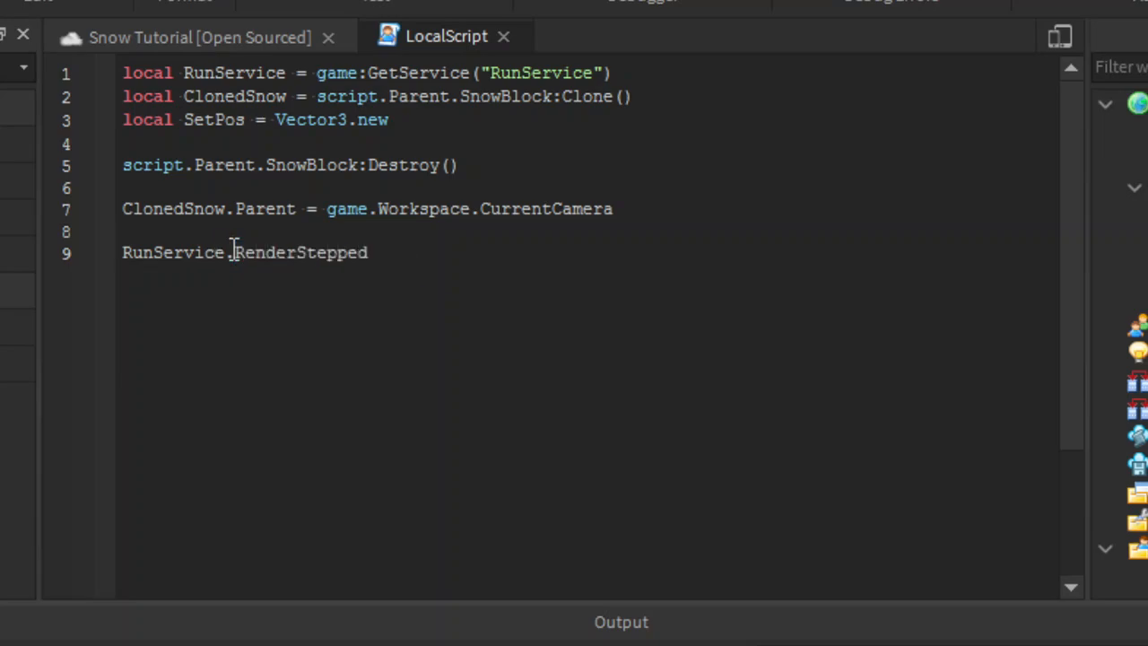
text(:Conne)
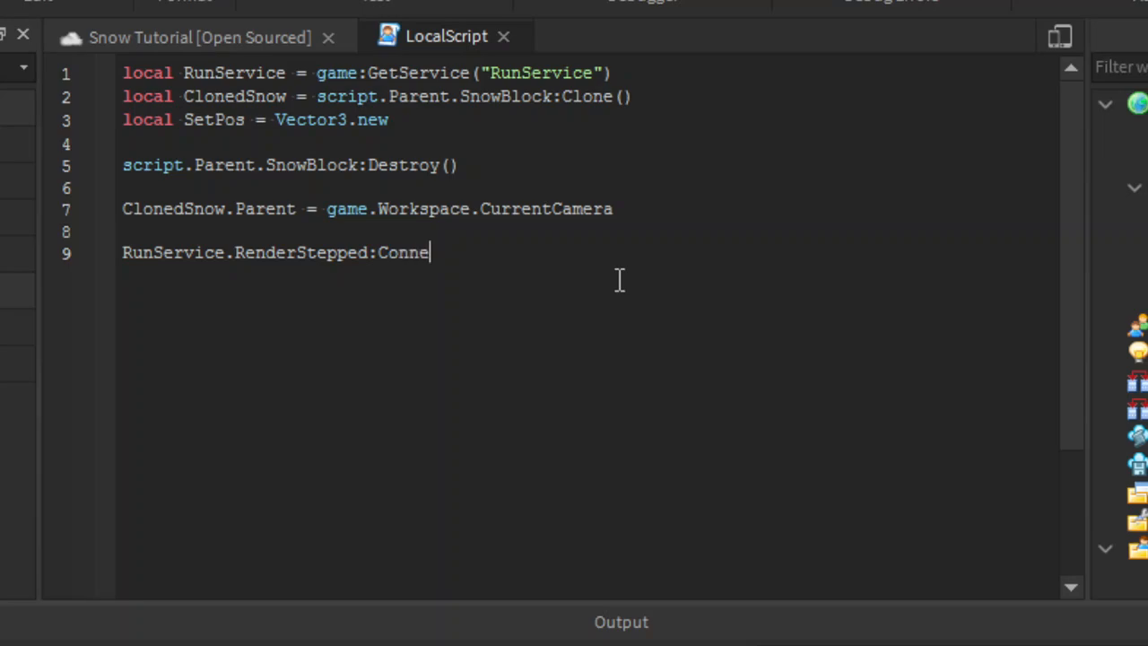
text(ct(function()
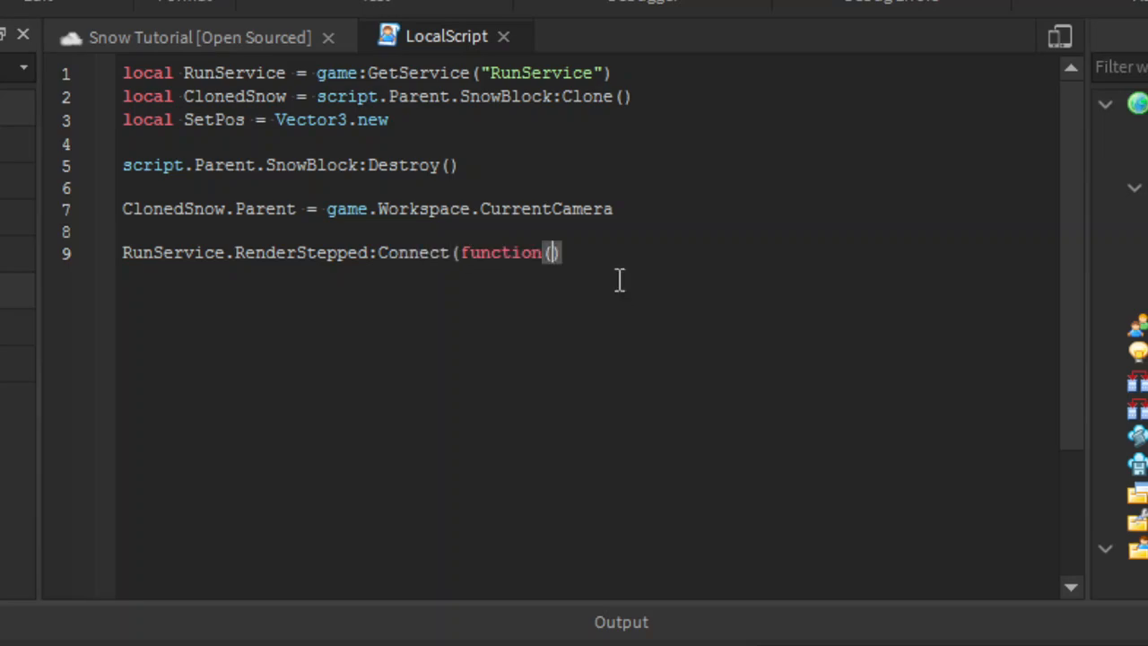
text())
key(Return)
Step: Inside the RenderStepped function, write ClonedSnow.Position = game.Workspace.CurrentCamera.p + SetPos(0,12,0)
text(cloned)
key(BackSpace)
key(BackSpace)
key(BackSpace)
key(BackSpace)
key(BackSpace)
key(BackSpace)
text(ClonedSnow.Position = )
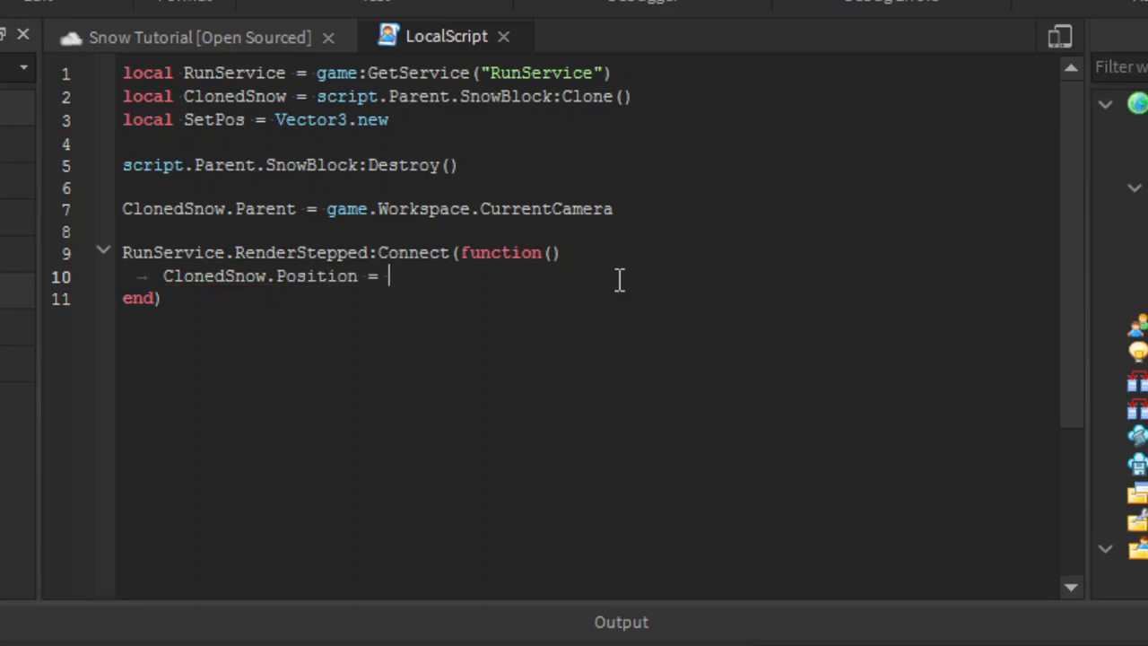
text(game.Workspace)
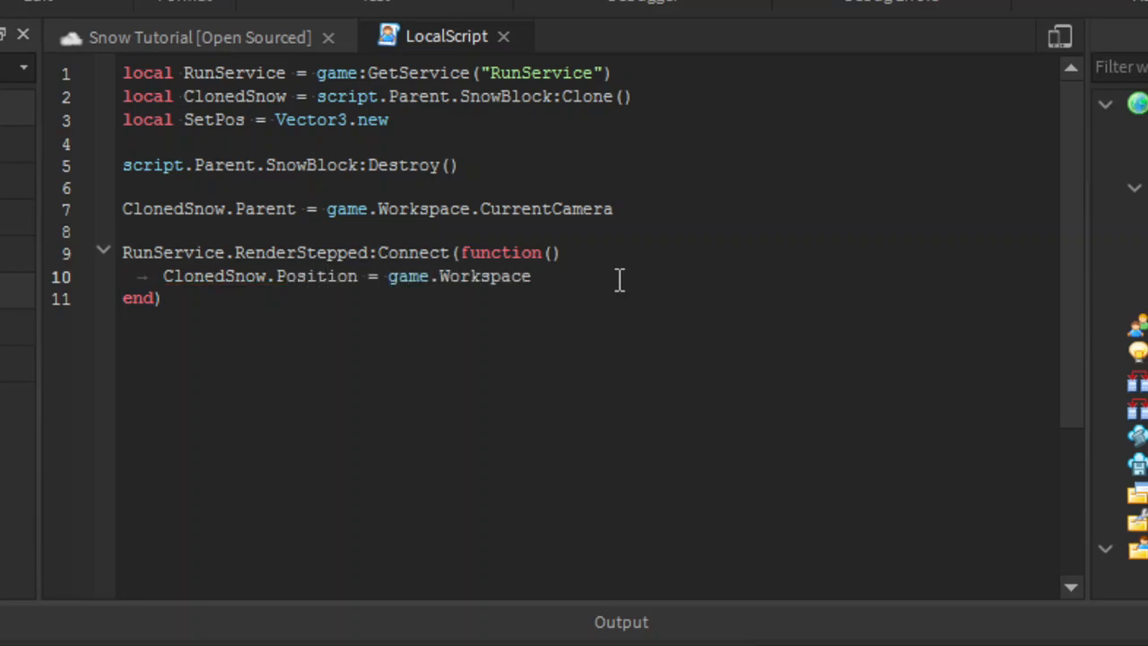
text(.CurrentCamera.p + S)
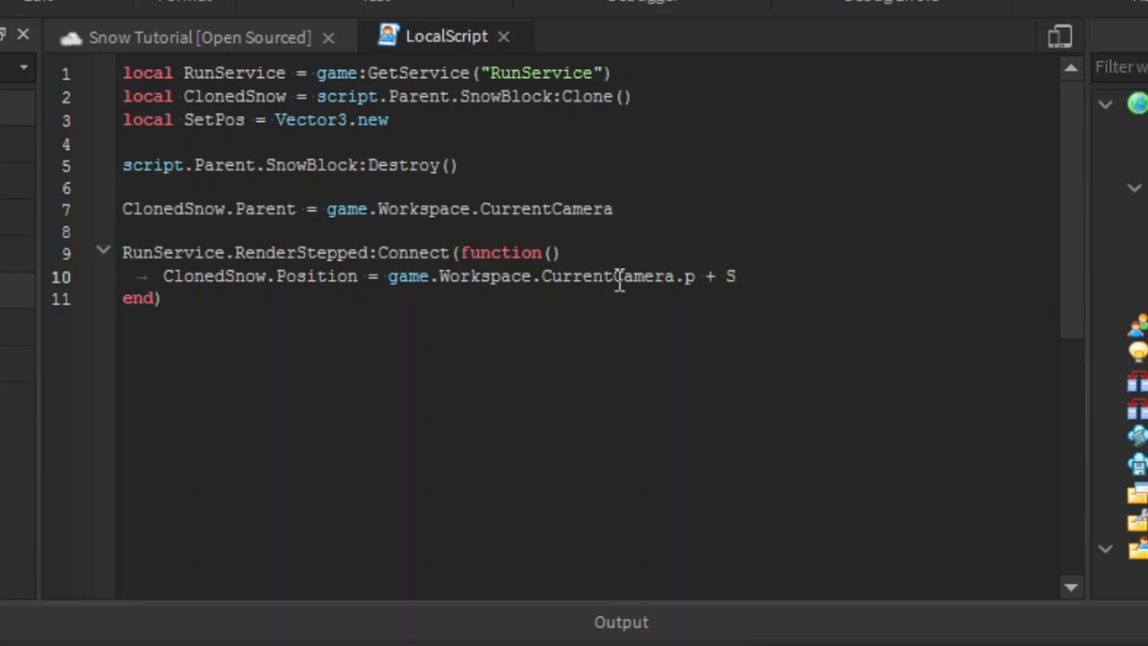
text(Pos)
text((0,12,0)
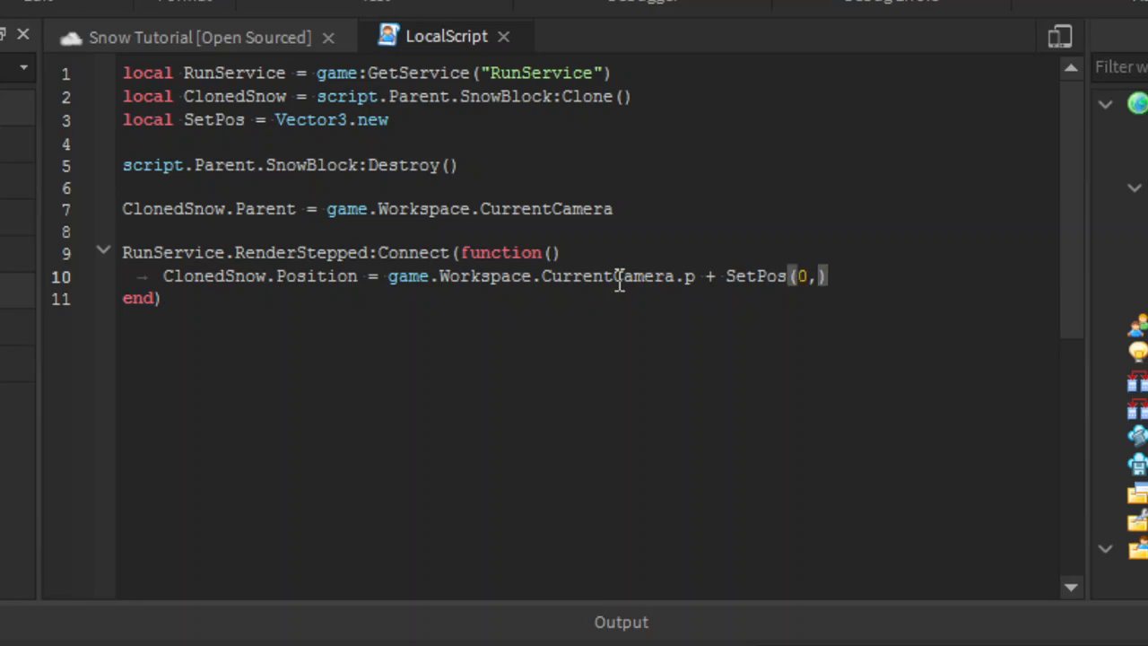
click(673, 422)
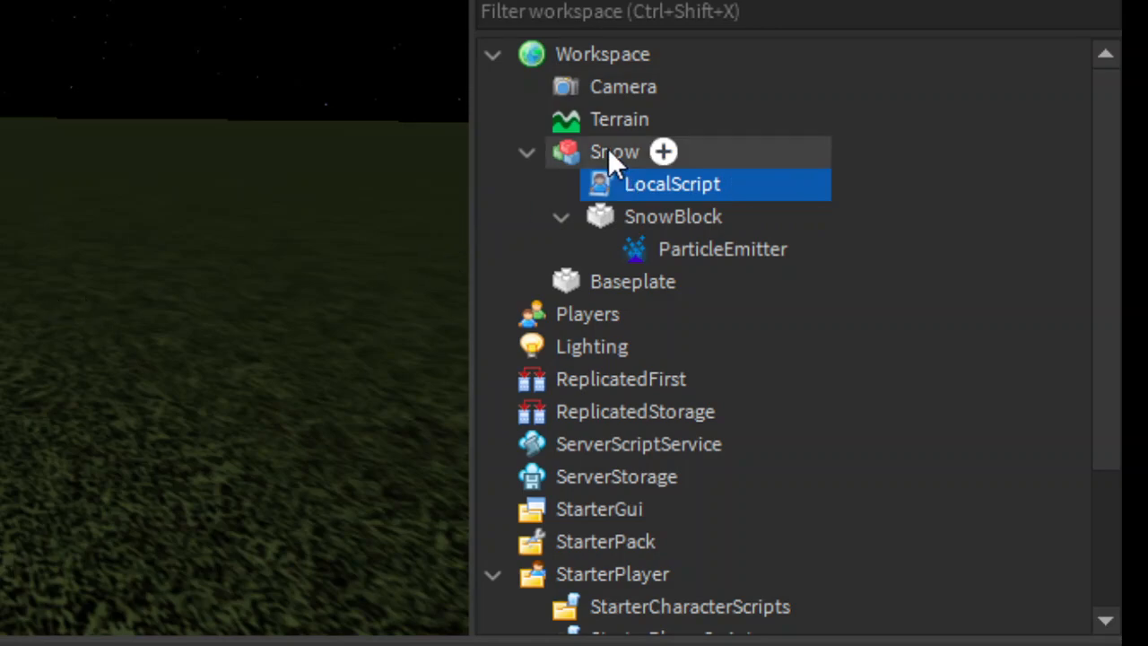
Step: Move the Snow model out of Workspace into the script containers under StarterPlayer
click(656, 160)
drag(710, 164, 744, 442)
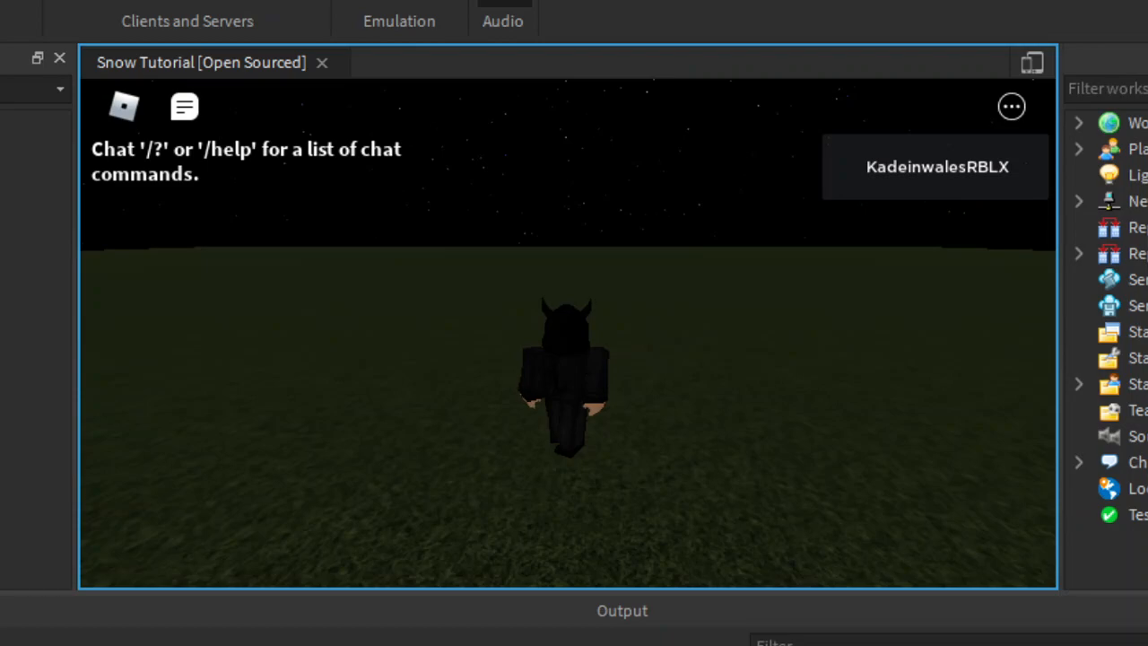
Step: Walk the character around and turn the camera in the playtest to check the snow block's behaviour
right_drag(579, 315, 580, 314)
key(a)
key(w)
key(w)
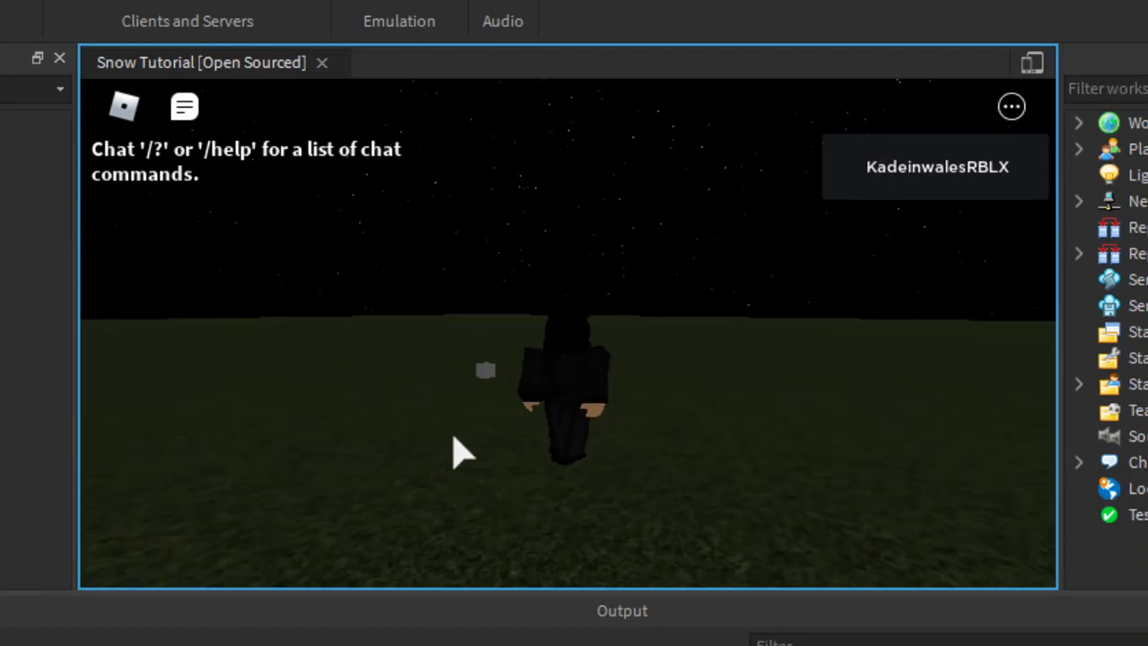
key(w)
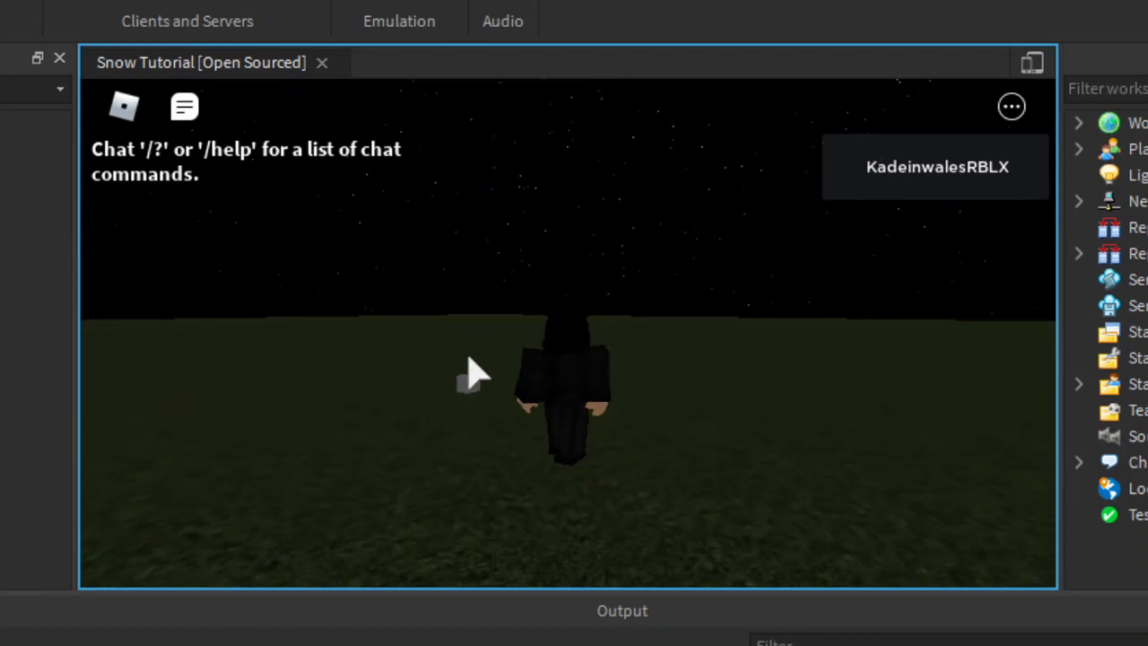
Step: Send two chat messages: "Okay so if you look at the output, we've got an error inside the Render Stepped function." and "Let's fix it."
key(slash)
text(Okay s)
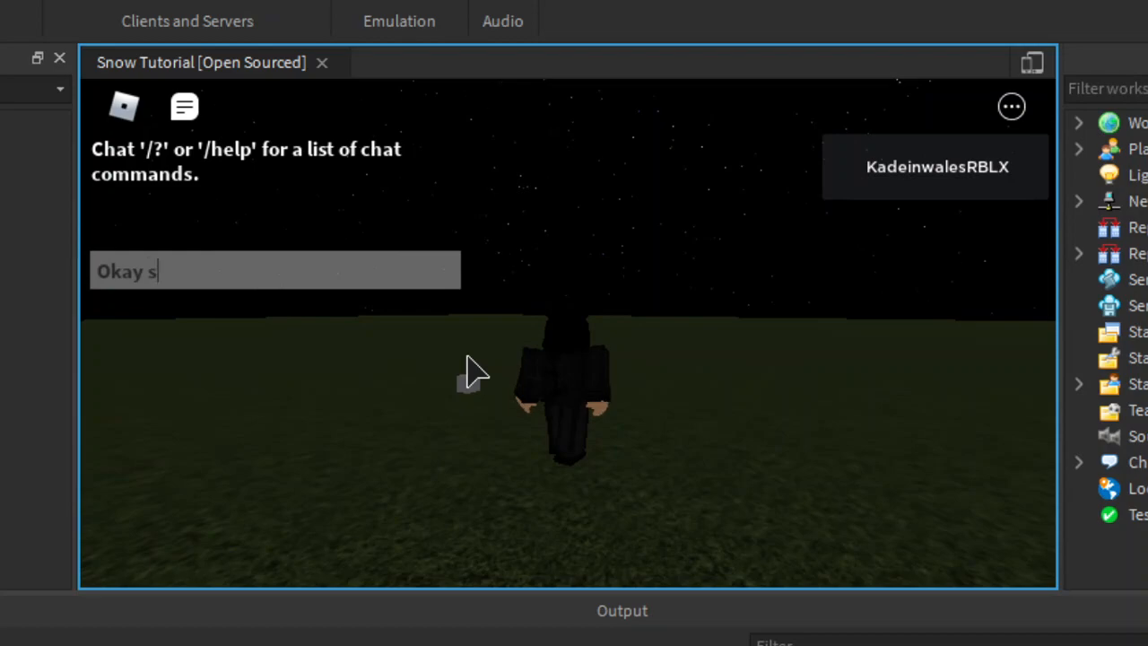
text(o if you look at the output, we've got an ero)
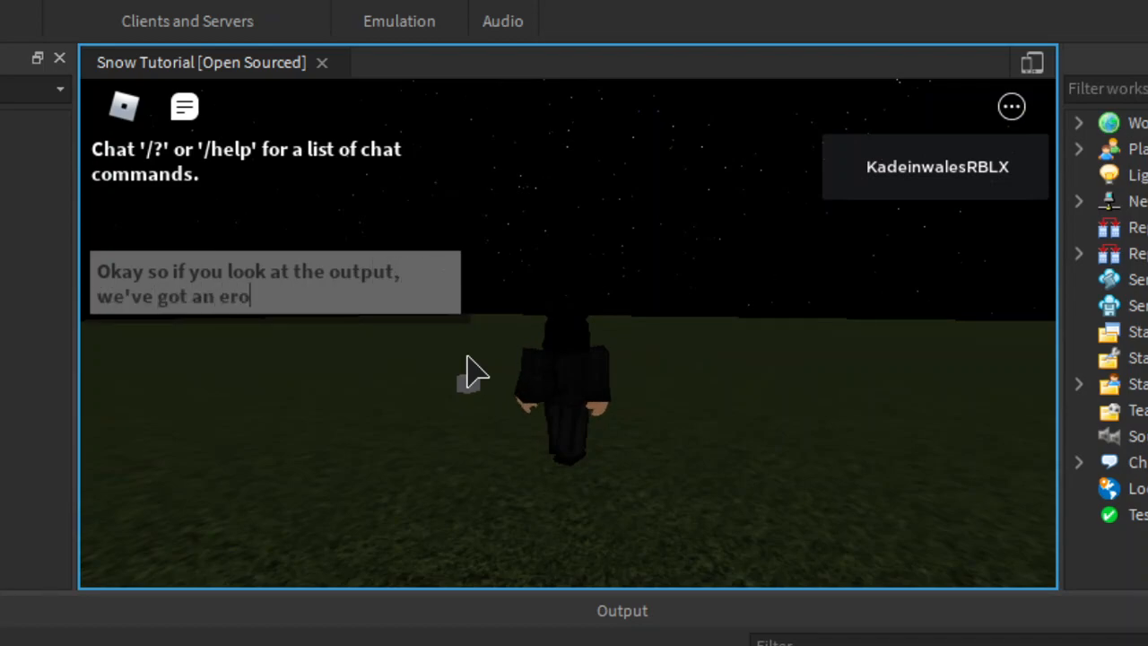
text(or inside the Render Stepped function.)
key(Return)
text(Let's fix it.)
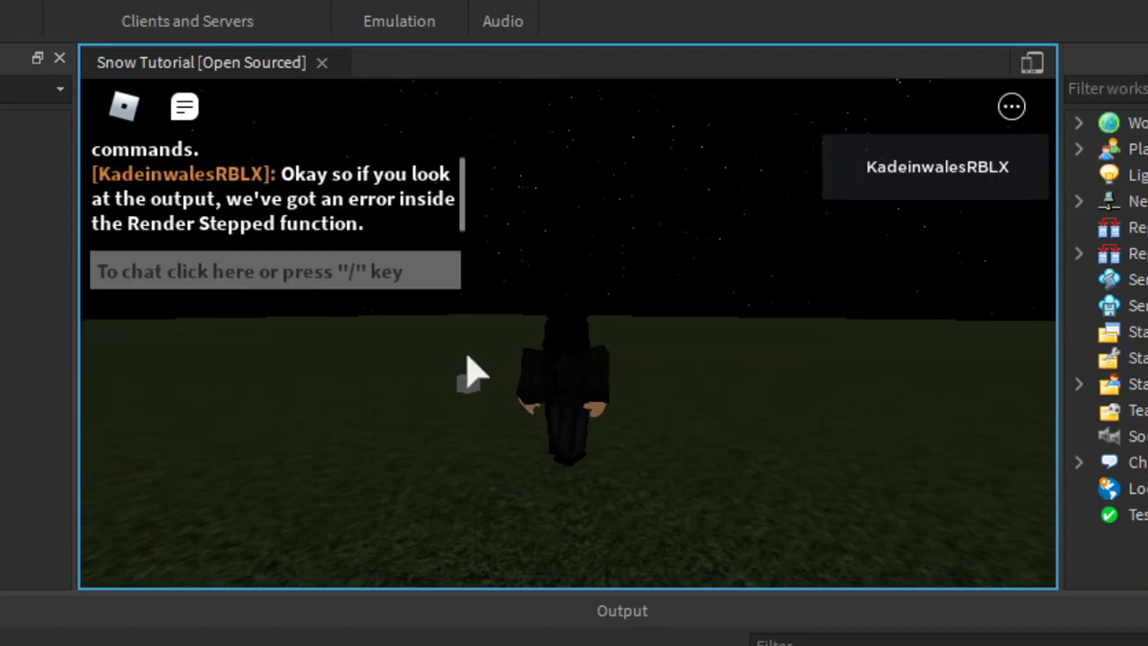
key(Return)
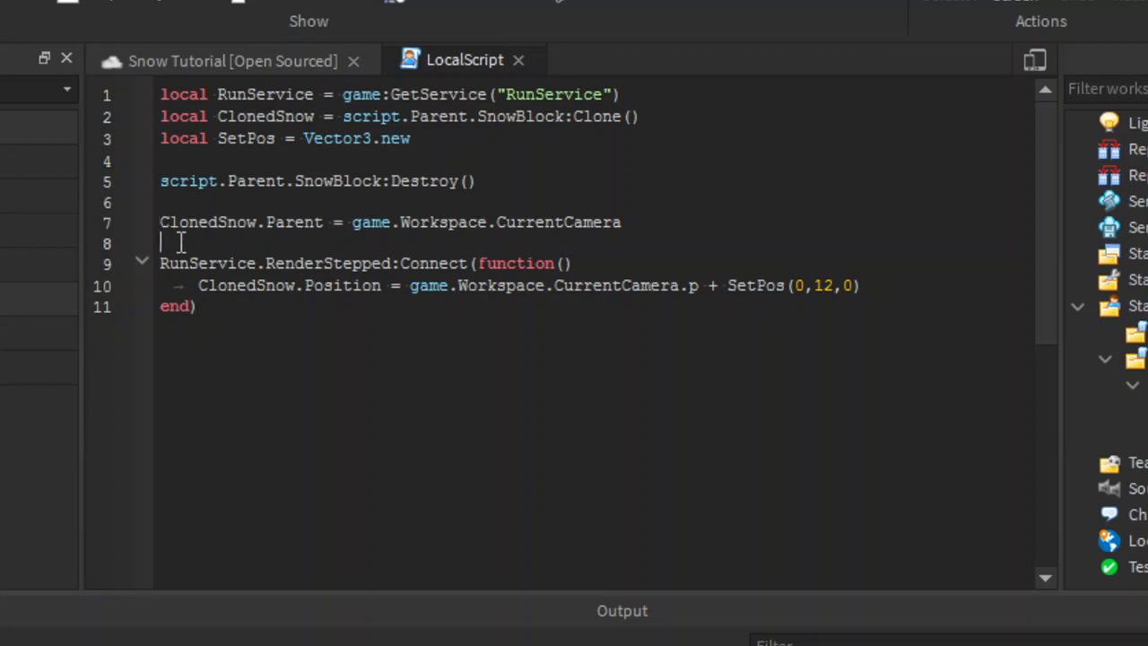
Step: Above the RenderStepped function, add the comment "-- After a bit of searching, I've found the error. Watch and copy." between blank lines
key(Return)
key(Return)
key(Up)
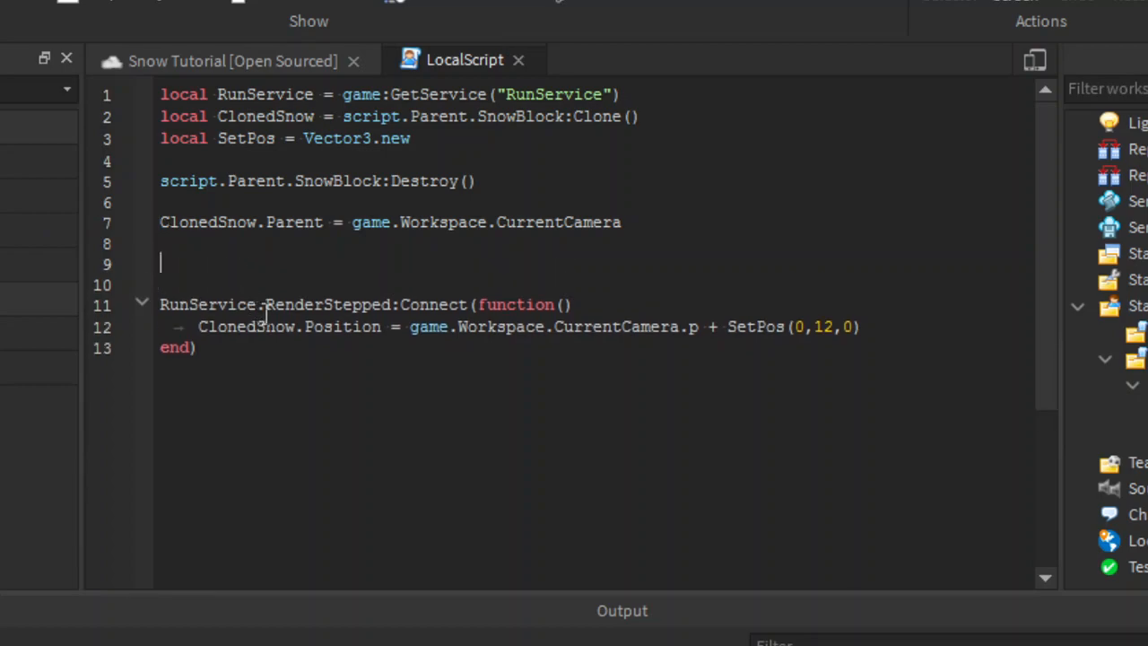
text(-- After a bit of searching, I've found the error. Wat)
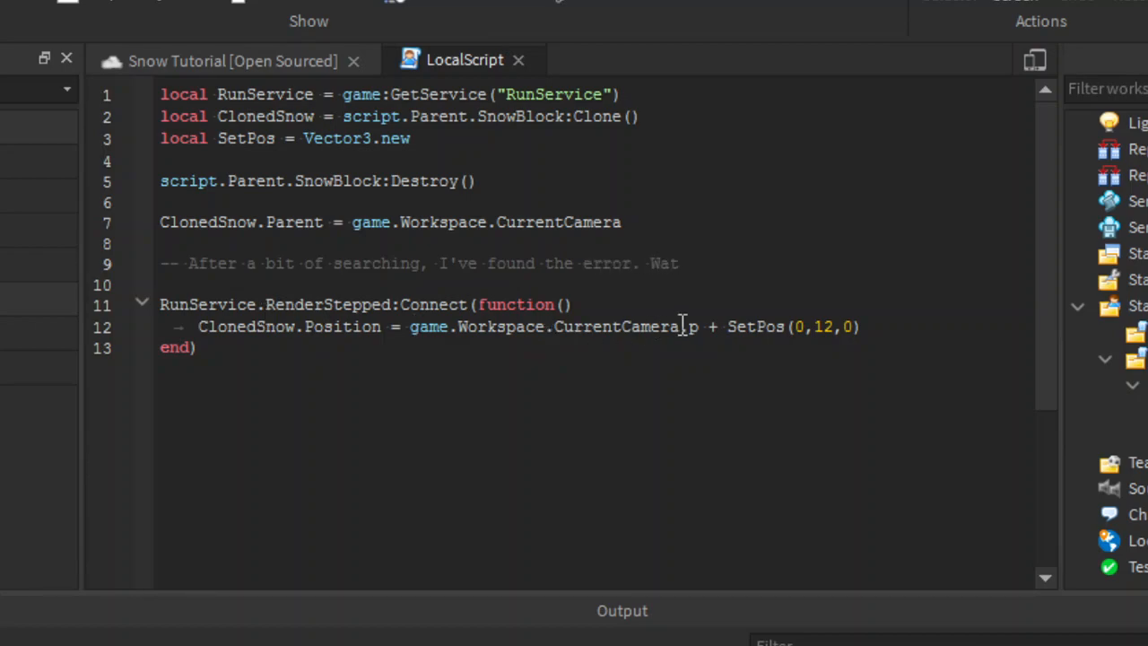
text(ch and copy.)
Step: In the ClonedSnow.Position line, replace .p after CurrentCamera with .CFrame.p
click(700, 326)
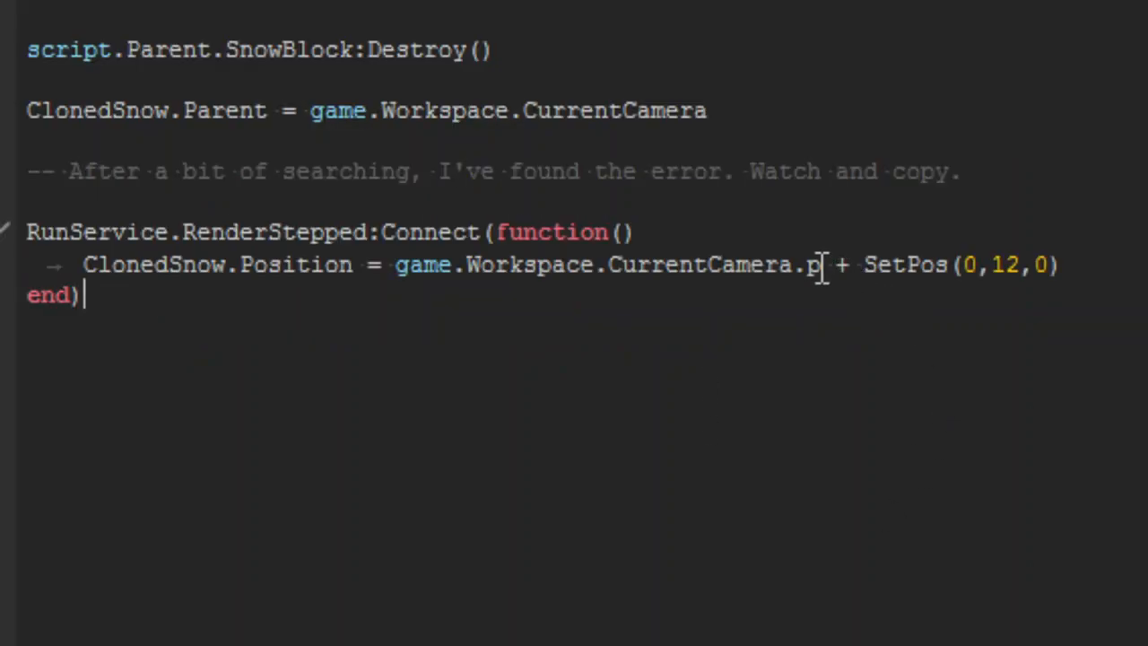
key(BackSpace)
key(BackSpace)
text(.CFrame.p)
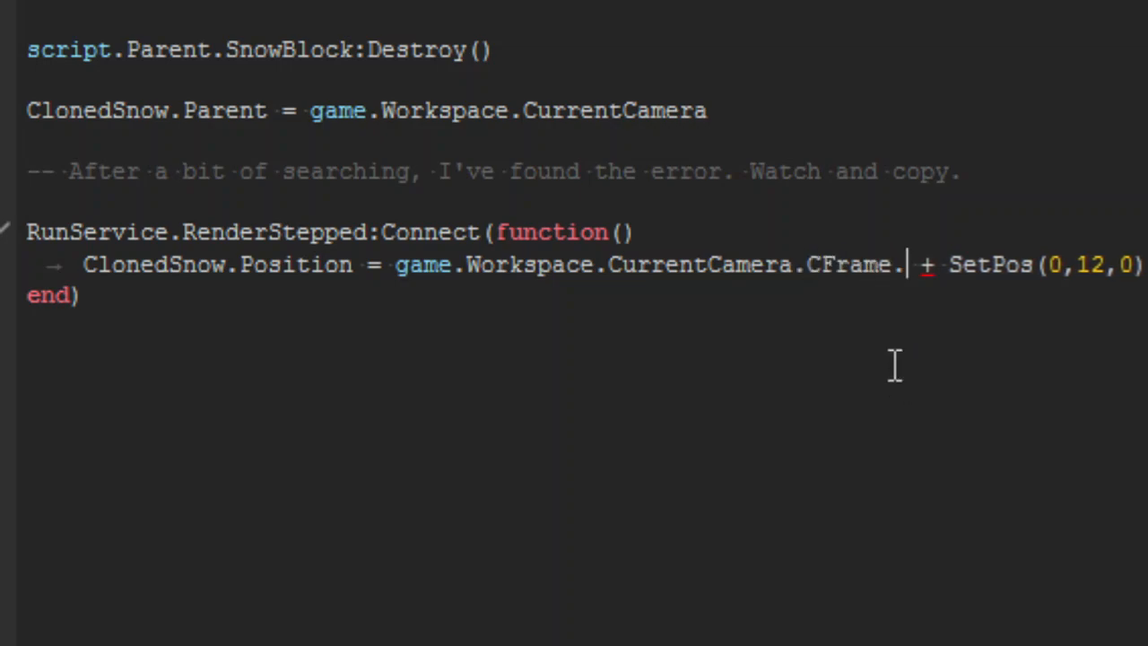
Step: Highlight the corrected camera expression for review, and delete the comment line above the RenderStepped function
click(986, 161)
click(932, 262)
drag(932, 264, 386, 262)
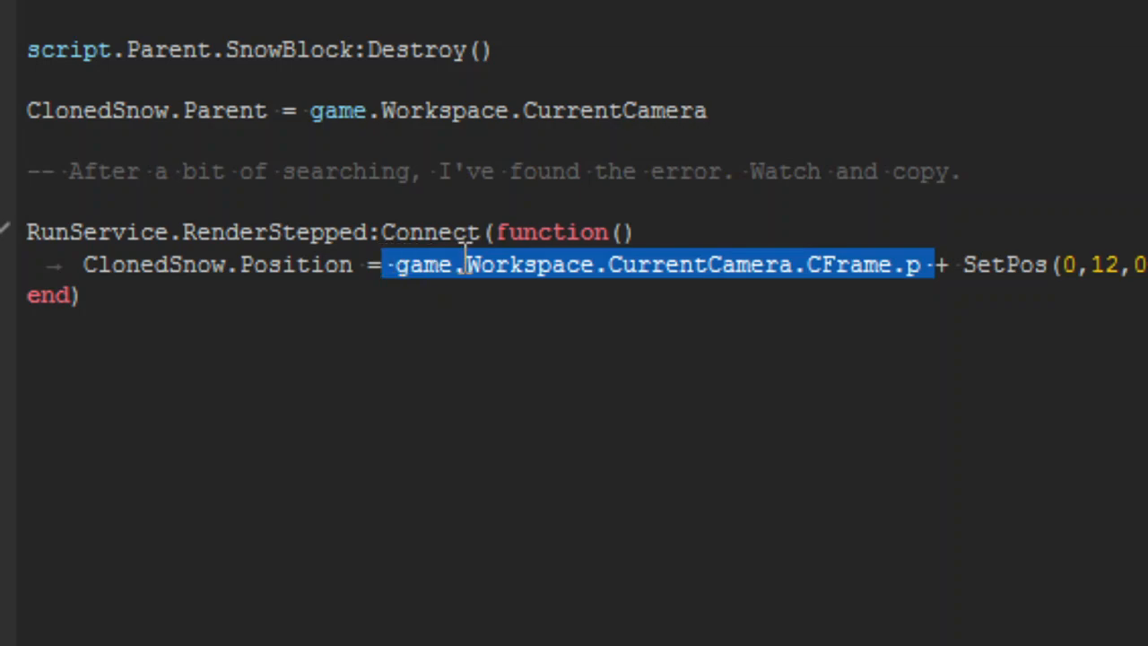
click(990, 266)
drag(963, 172, 27, 141)
key(BackSpace)
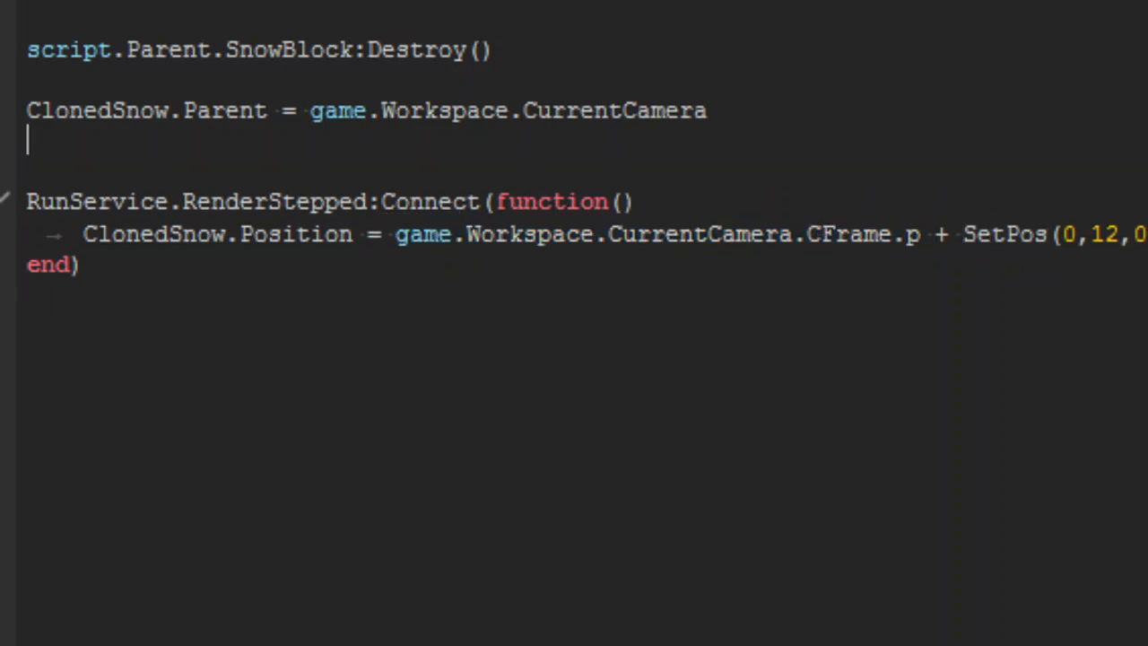